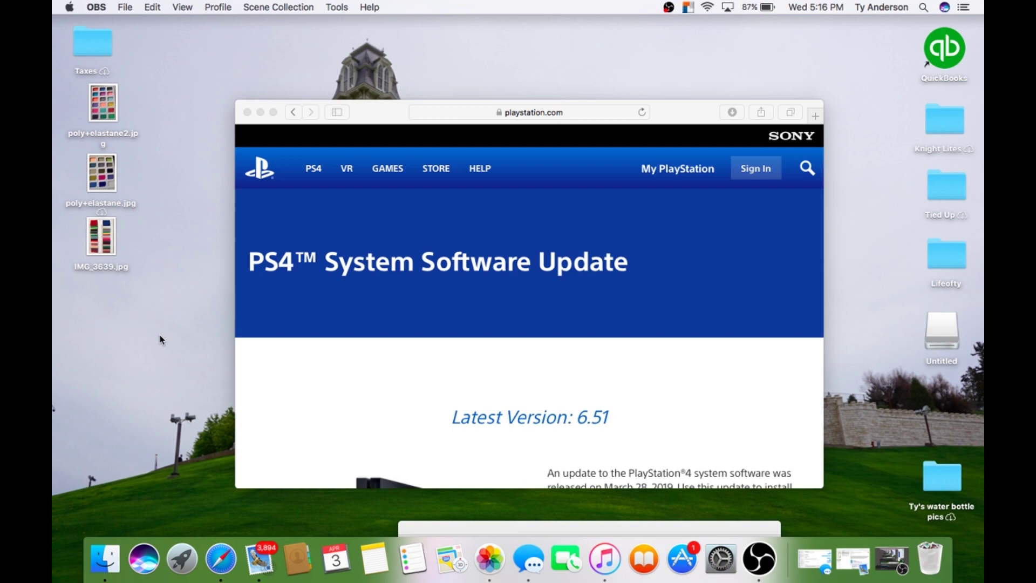
# - Launch Disk Utility from Applications > Utilities and open the Erase sheet for the SanDisk Cruzer Glide Media drive
pyautogui.click(103, 559)
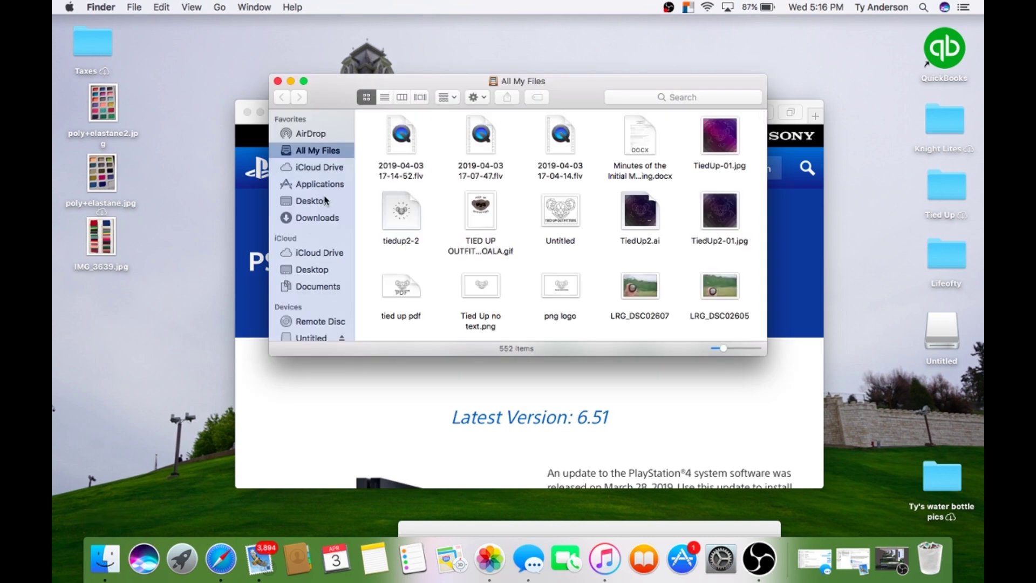
pyautogui.click(325, 184)
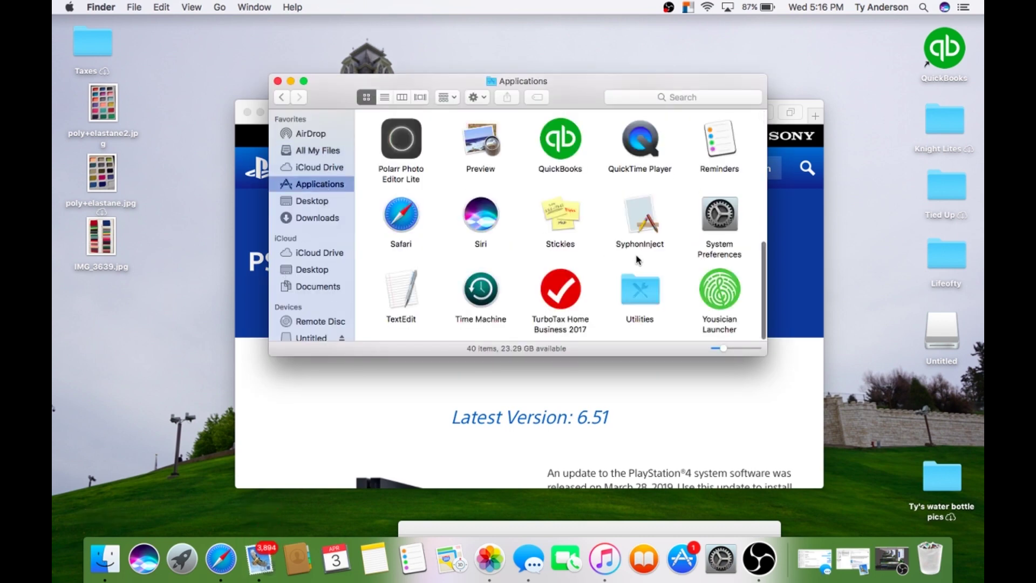
pyautogui.click(634, 292)
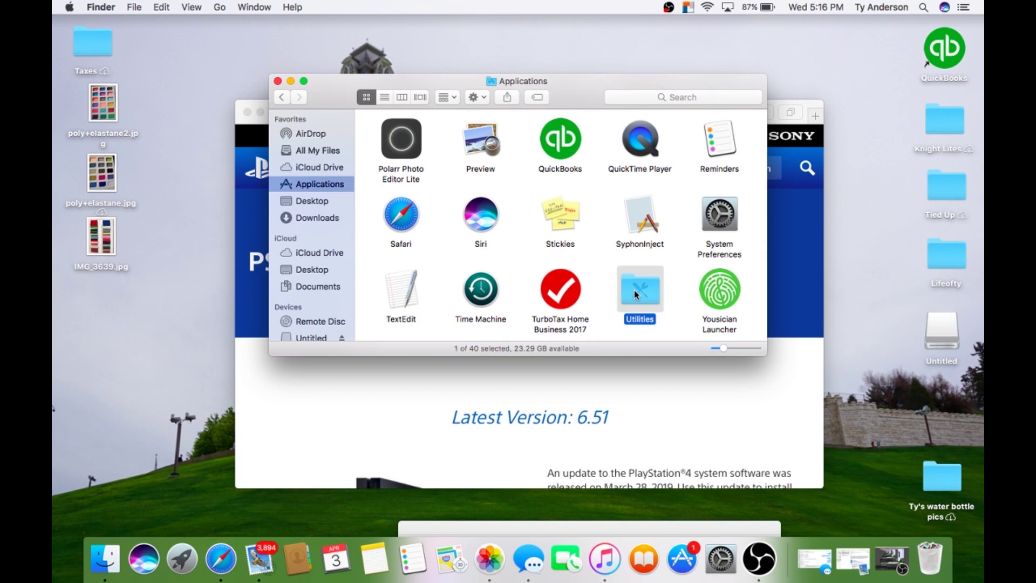
pyautogui.doubleClick(633, 290)
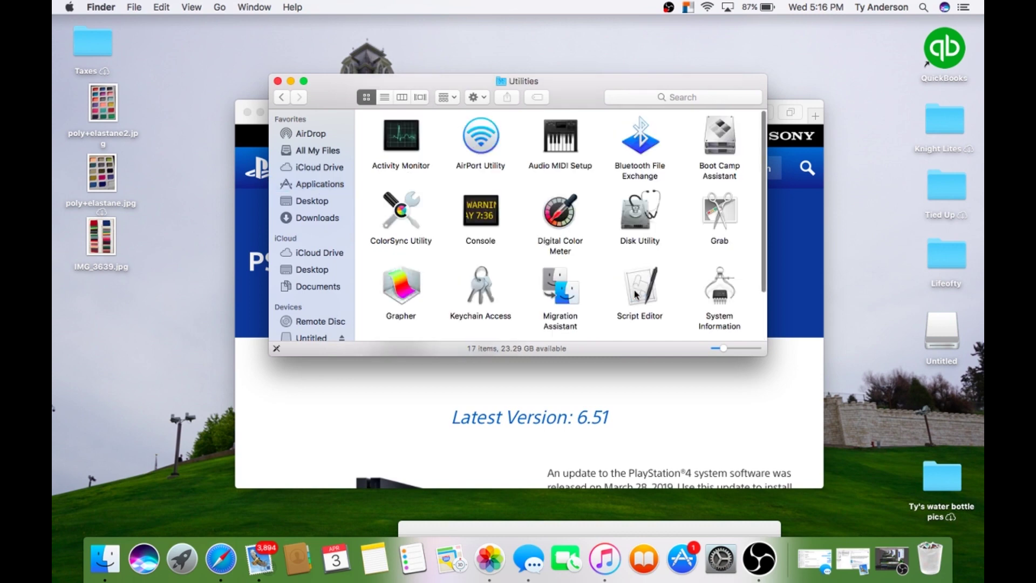
pyautogui.doubleClick(634, 229)
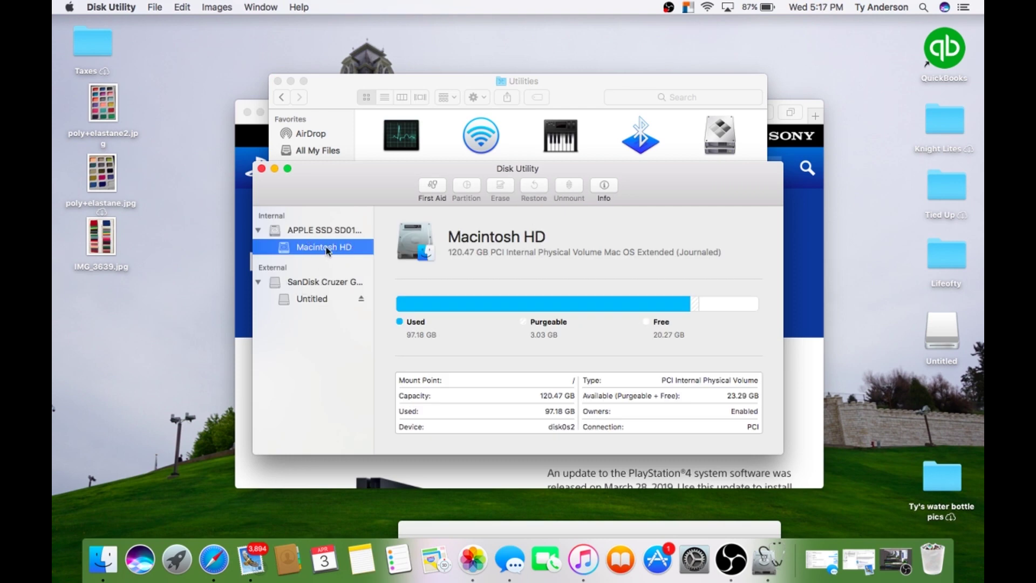
pyautogui.click(325, 284)
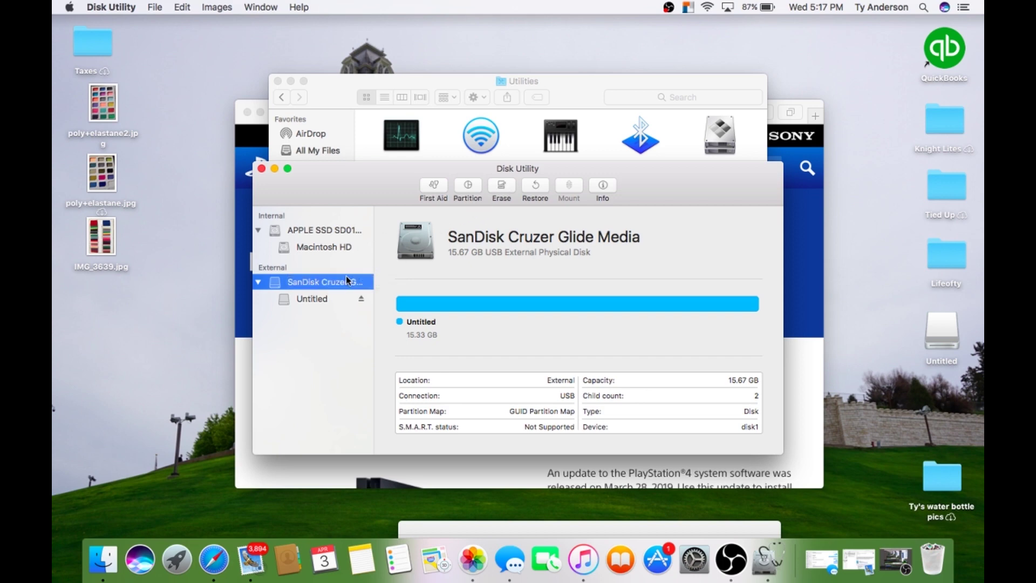
pyautogui.click(499, 188)
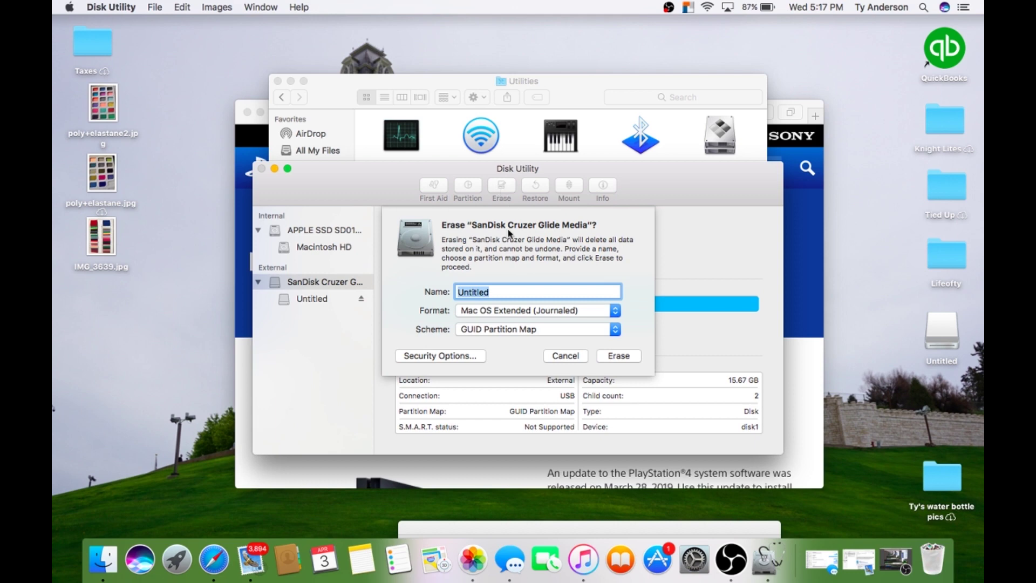
# - Try erasing the SanDisk drive as MS-DOS (FAT) with Master Boot Record, then dismiss the failure message
pyautogui.click(482, 316)
pyautogui.click(482, 369)
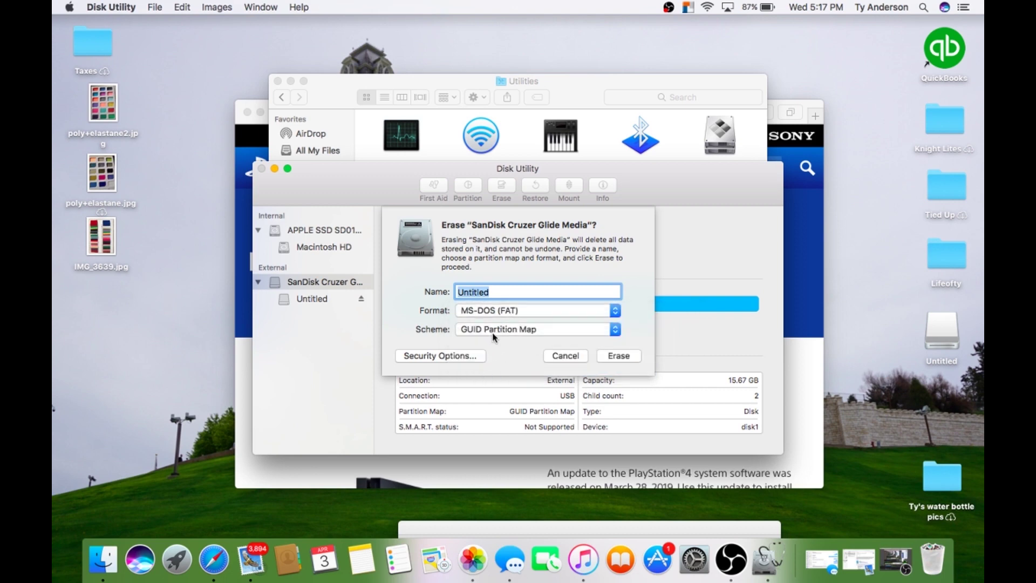
pyautogui.click(492, 336)
pyautogui.click(495, 339)
pyautogui.click(612, 357)
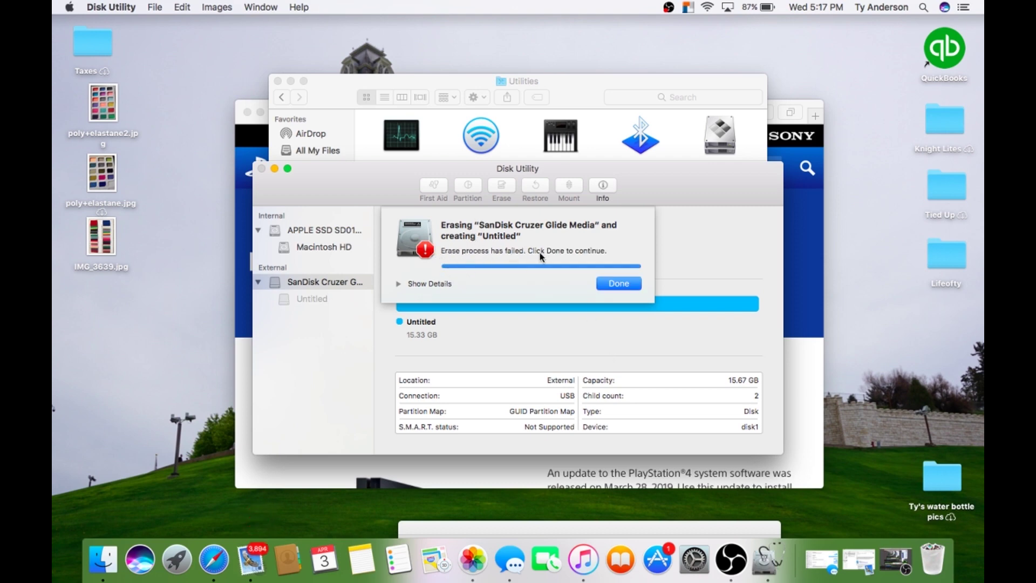
pyautogui.click(618, 284)
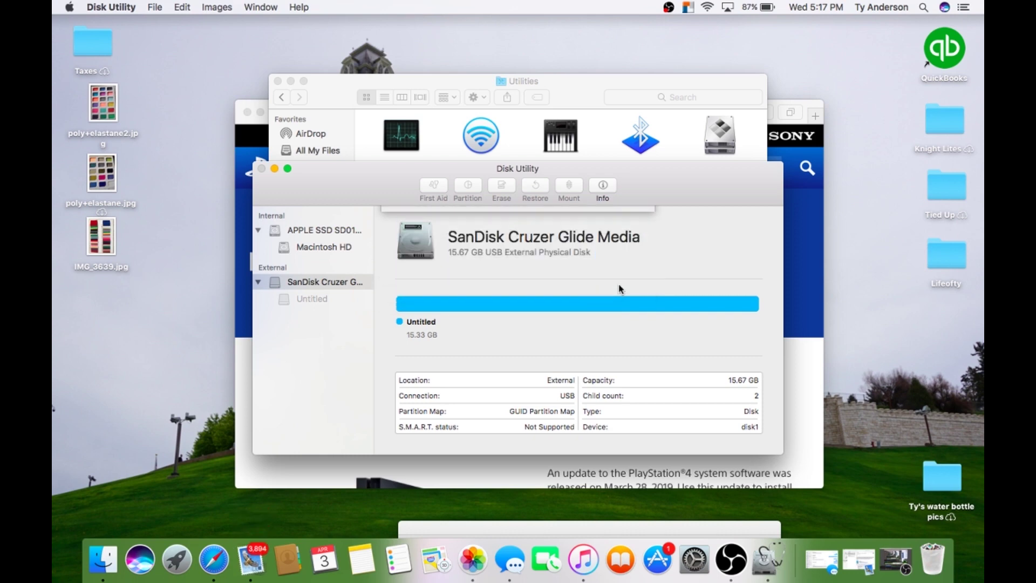
# - Re-erase the drive as MS-DOS (FAT) with Master Boot Record into volume U, then quit Disk Utility
pyautogui.click(502, 187)
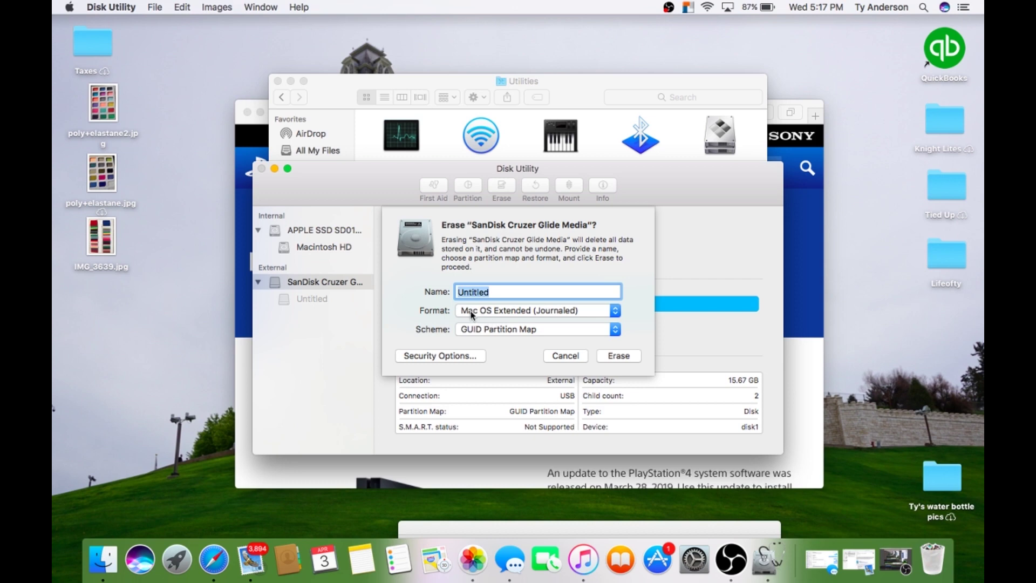
pyautogui.click(470, 315)
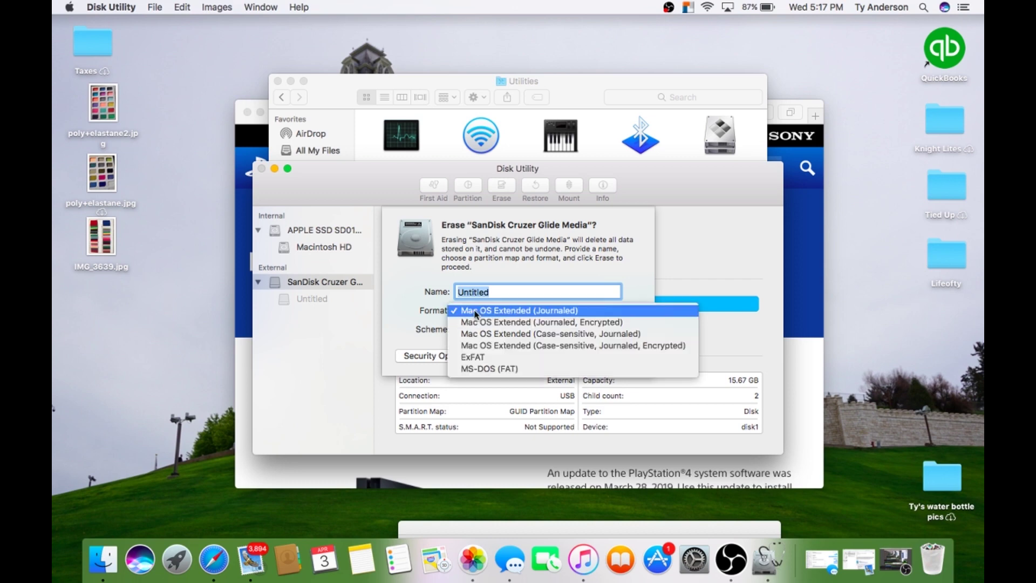
pyautogui.click(471, 370)
pyautogui.click(504, 330)
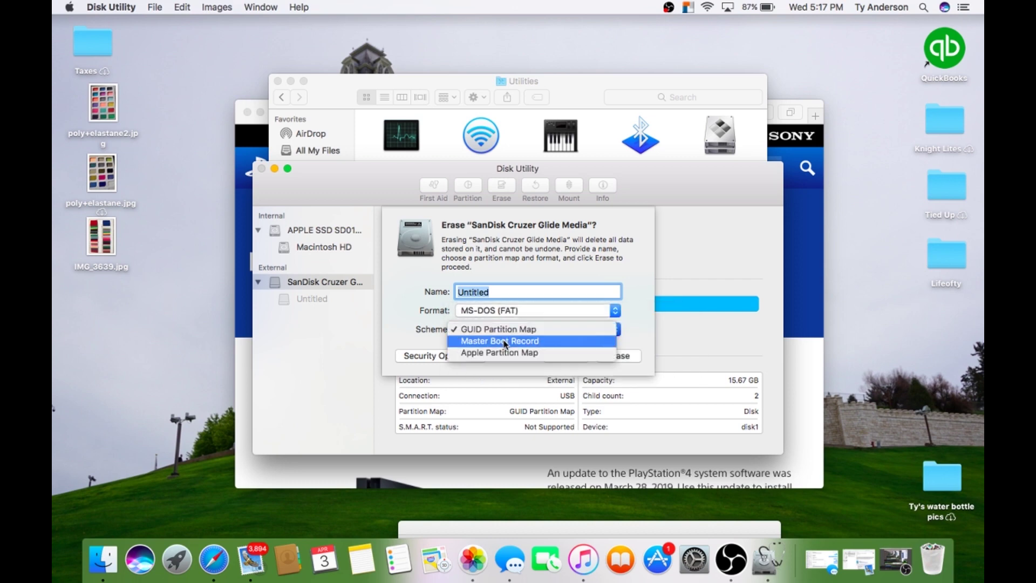
pyautogui.click(504, 341)
pyautogui.click(607, 357)
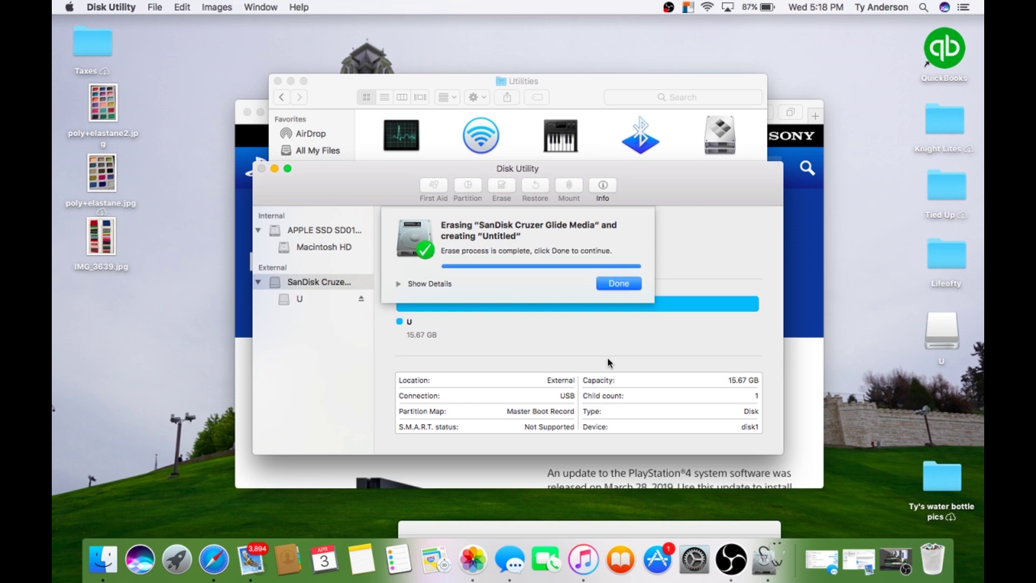
pyautogui.click(618, 283)
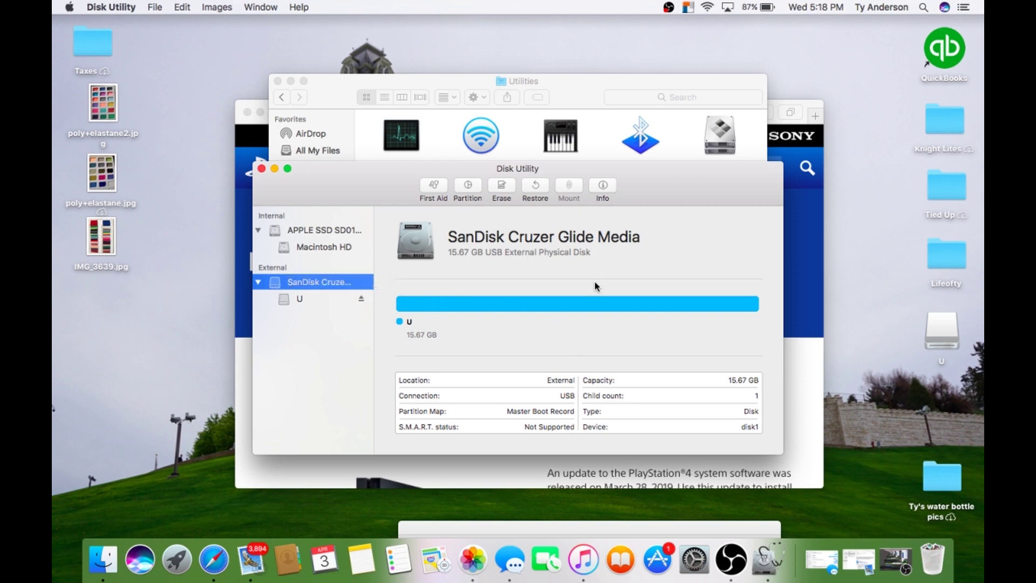
pyautogui.click(261, 169)
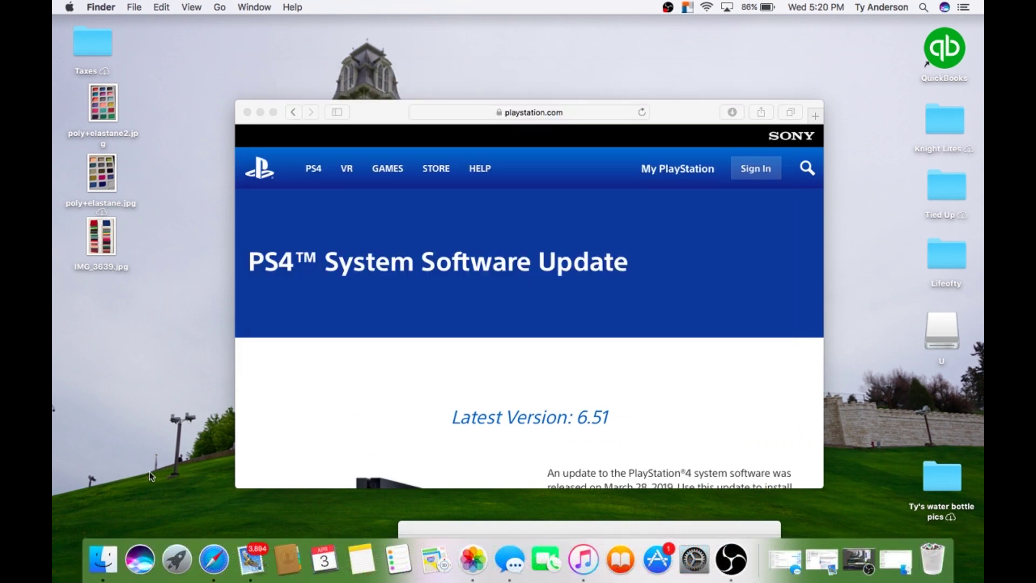
# - Show the empty drive U (15.65 GB free) in a Finder window and bring up its file actions menu
pyautogui.click(100, 572)
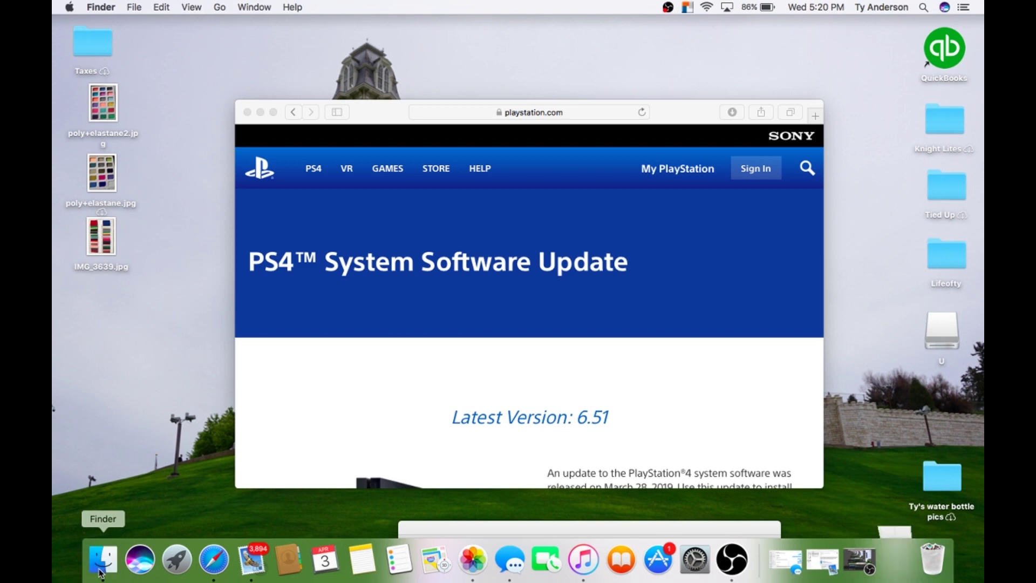
pyautogui.scroll(3, 318, 259)
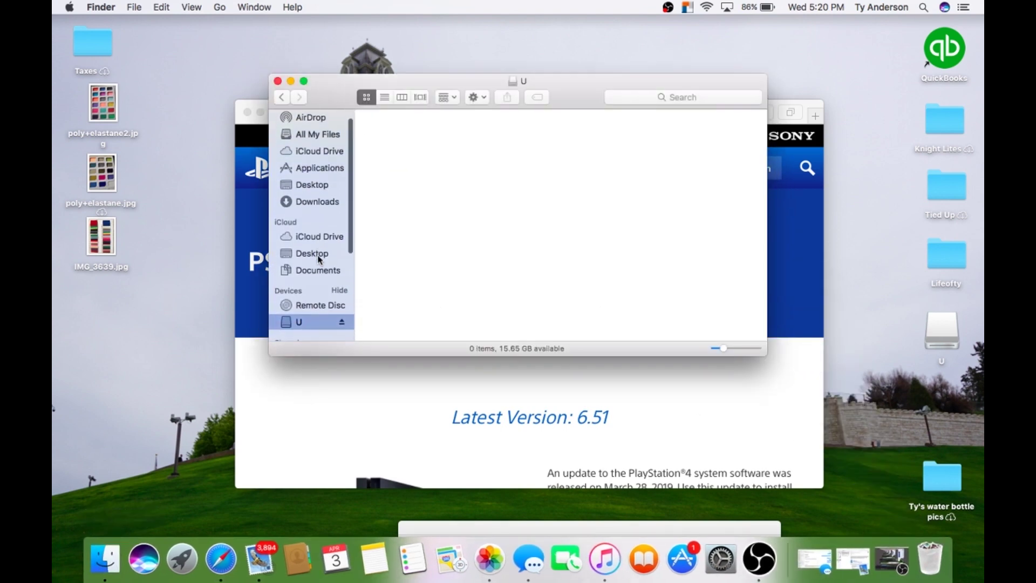
pyautogui.scroll(-3, 319, 265)
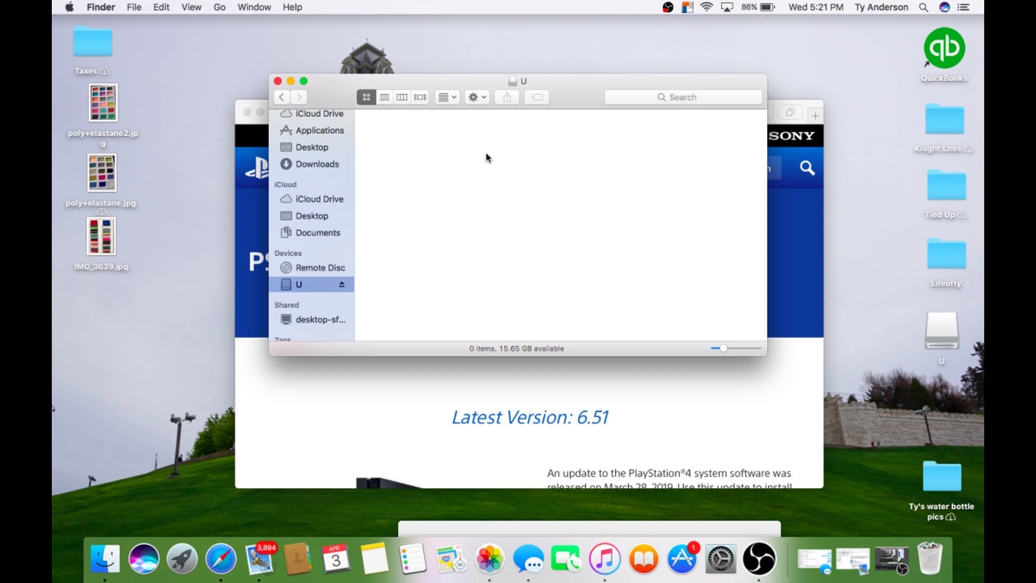
pyautogui.click(483, 100)
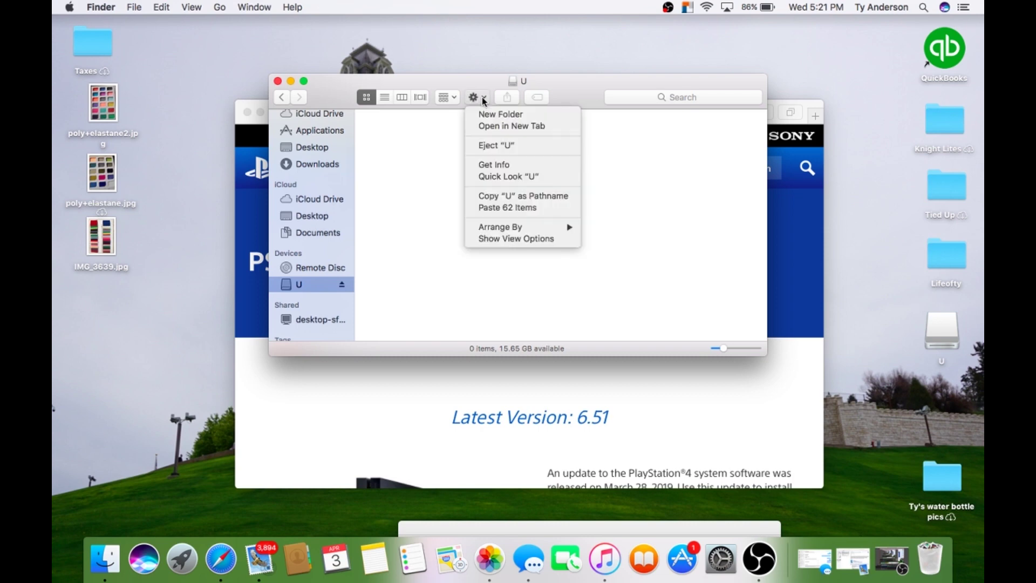
# - Create a folder named PS4 on drive U and open it
pyautogui.click(486, 115)
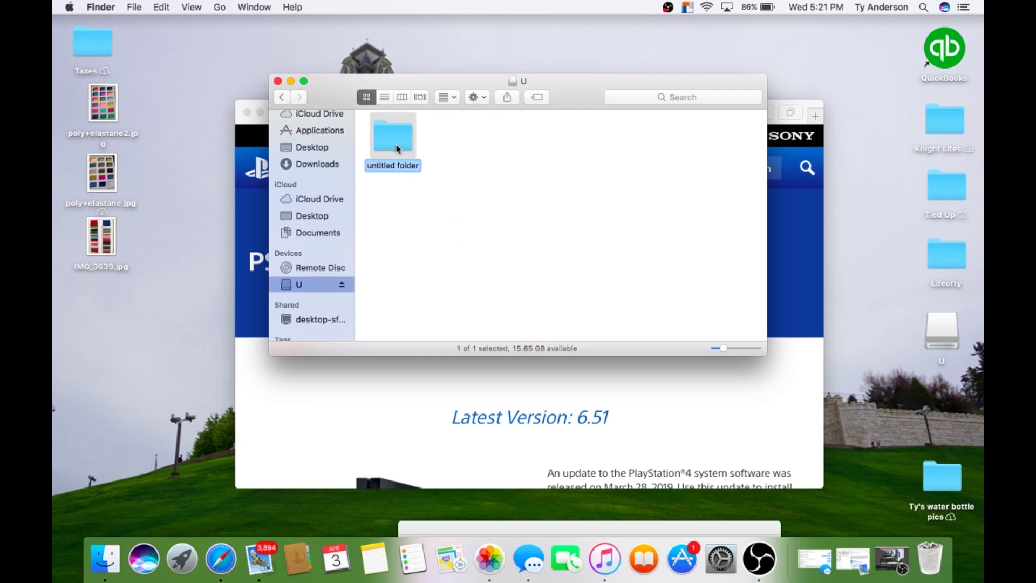
pyautogui.click(484, 104)
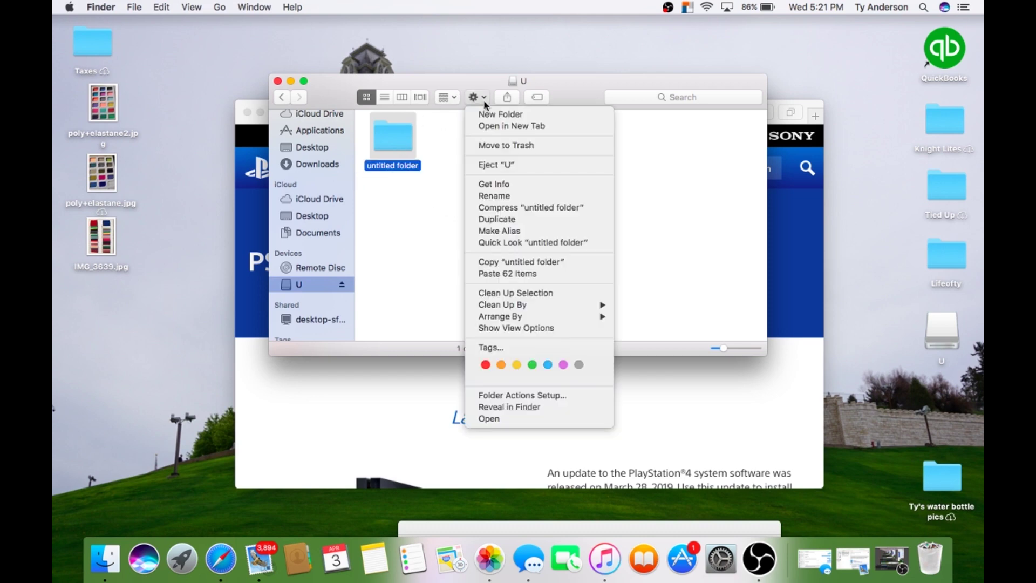
pyautogui.click(499, 196)
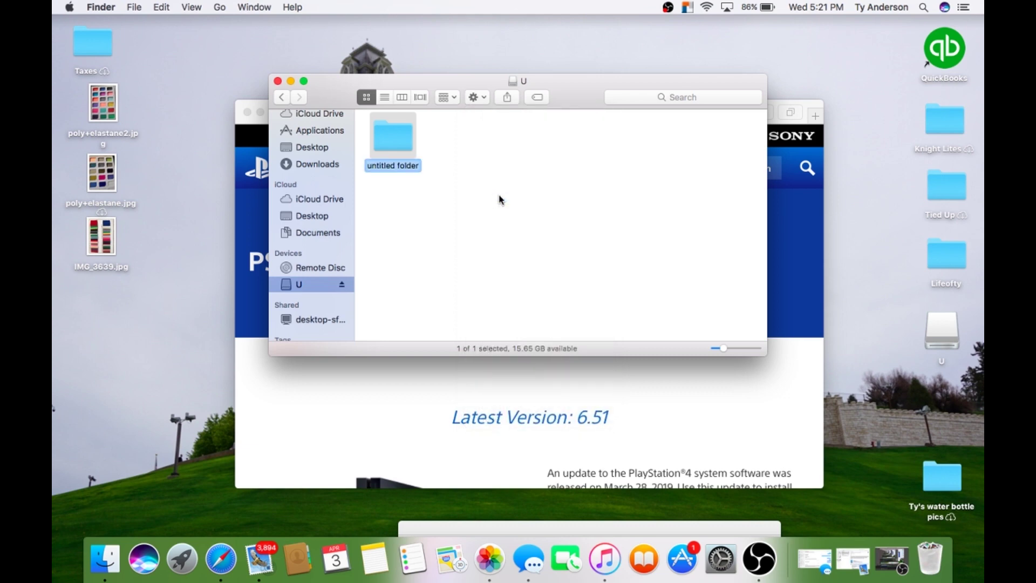
pyautogui.write('PS4')
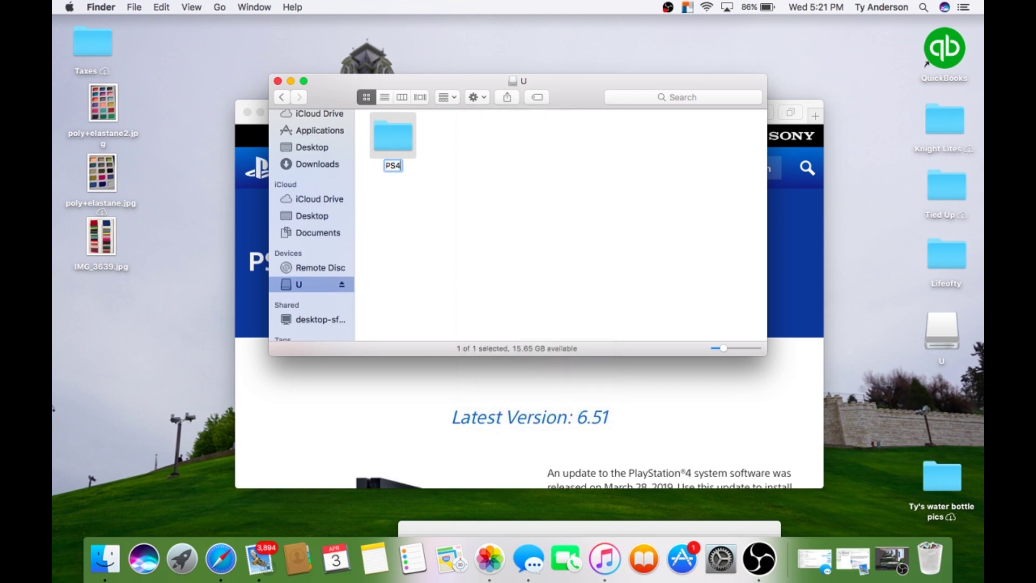
pyautogui.click(497, 222)
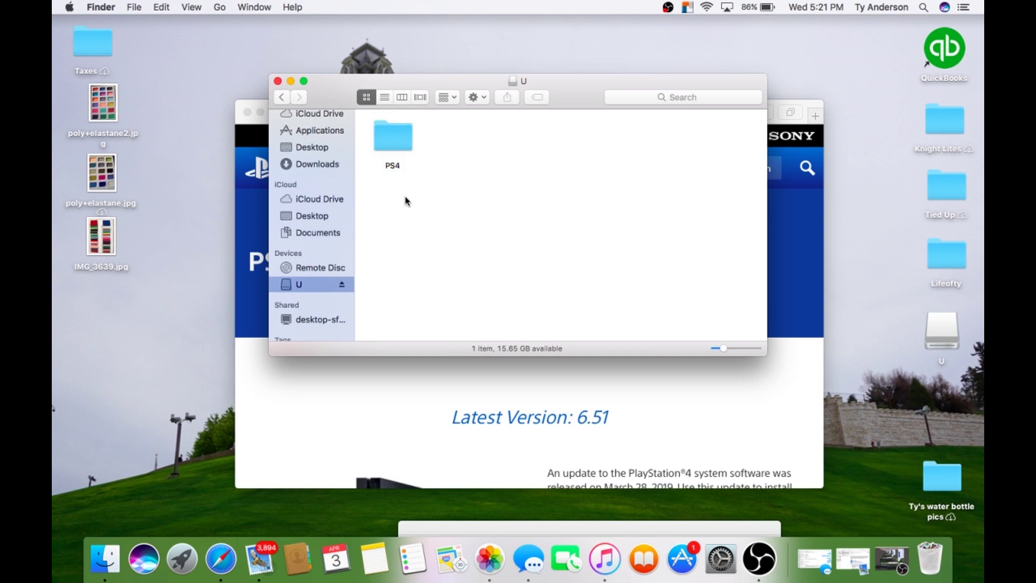
pyautogui.doubleClick(400, 146)
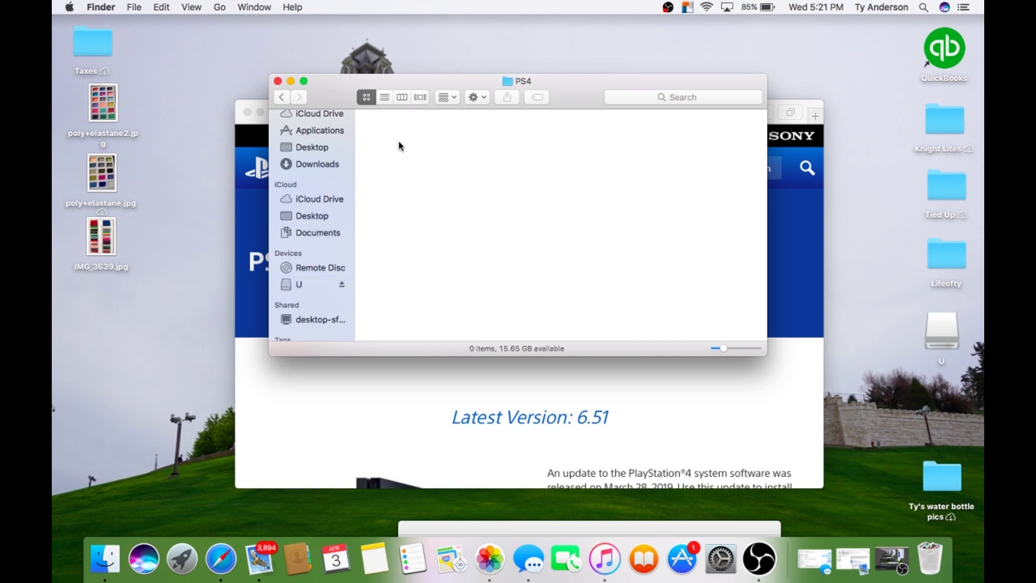
# - Create a folder named UPDATE inside PS4 and open it
pyautogui.click(481, 103)
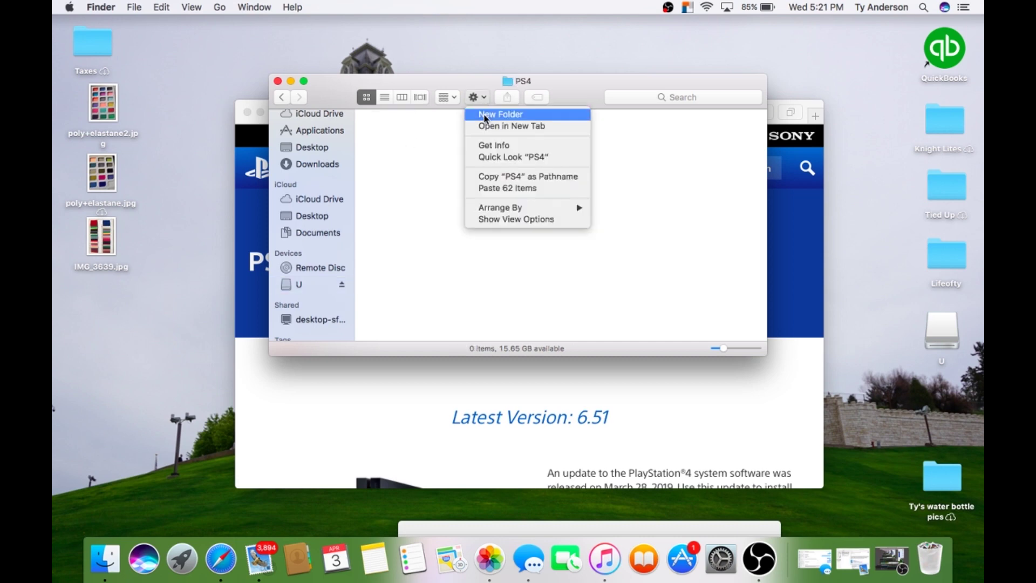
pyautogui.click(488, 114)
pyautogui.click(481, 97)
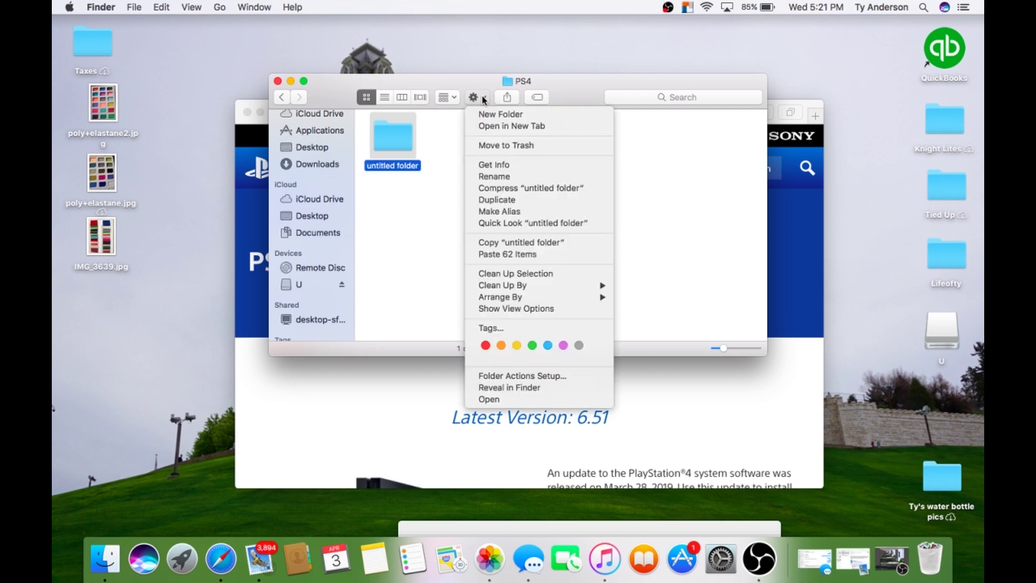
pyautogui.click(495, 176)
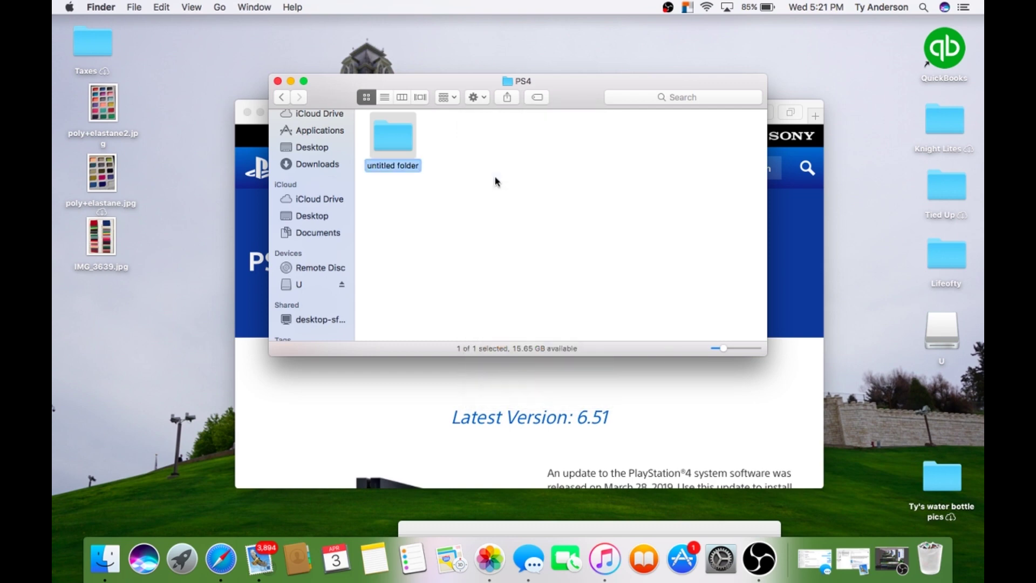
pyautogui.write('UPDATE')
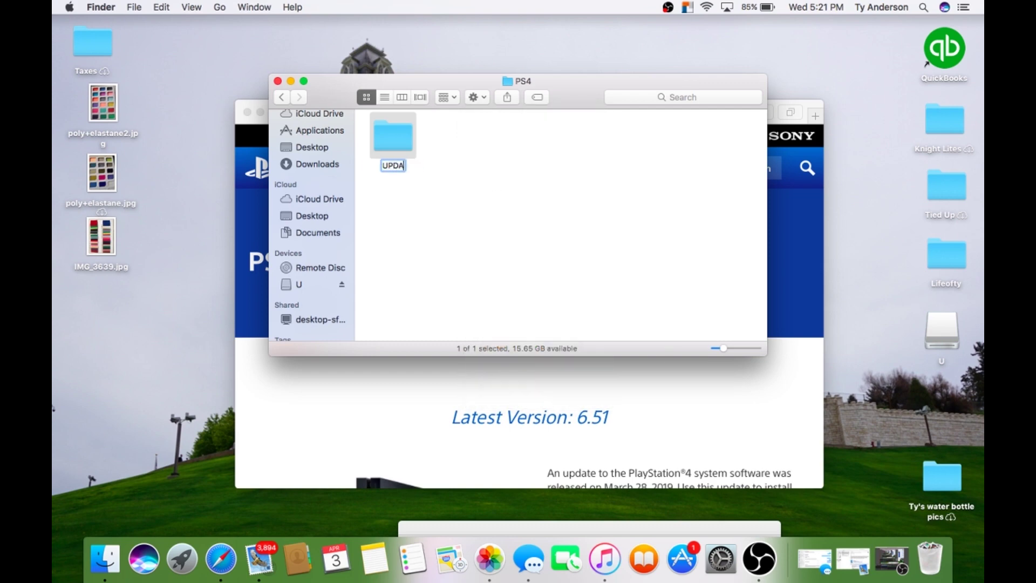
pyautogui.click(493, 203)
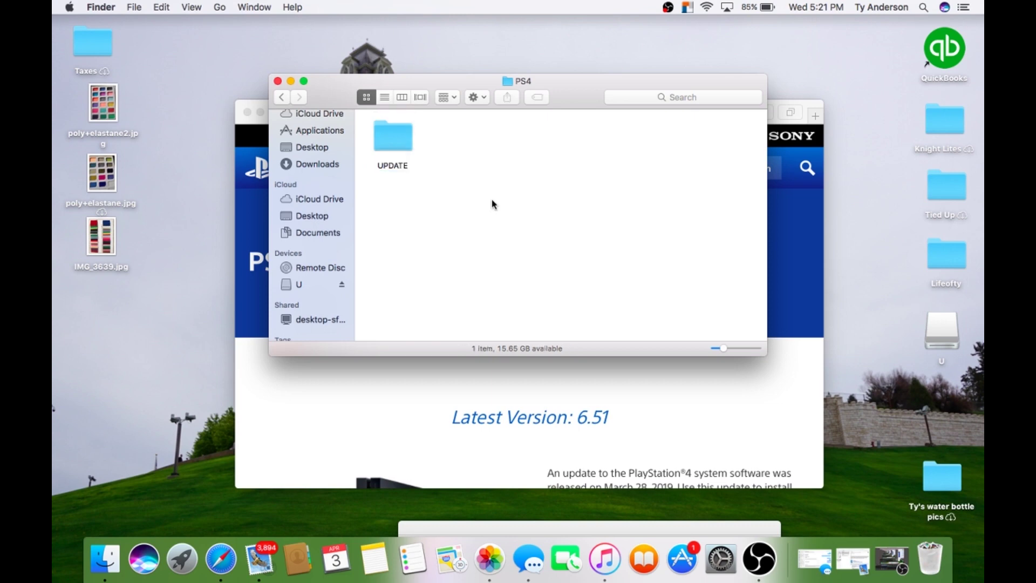
pyautogui.doubleClick(407, 144)
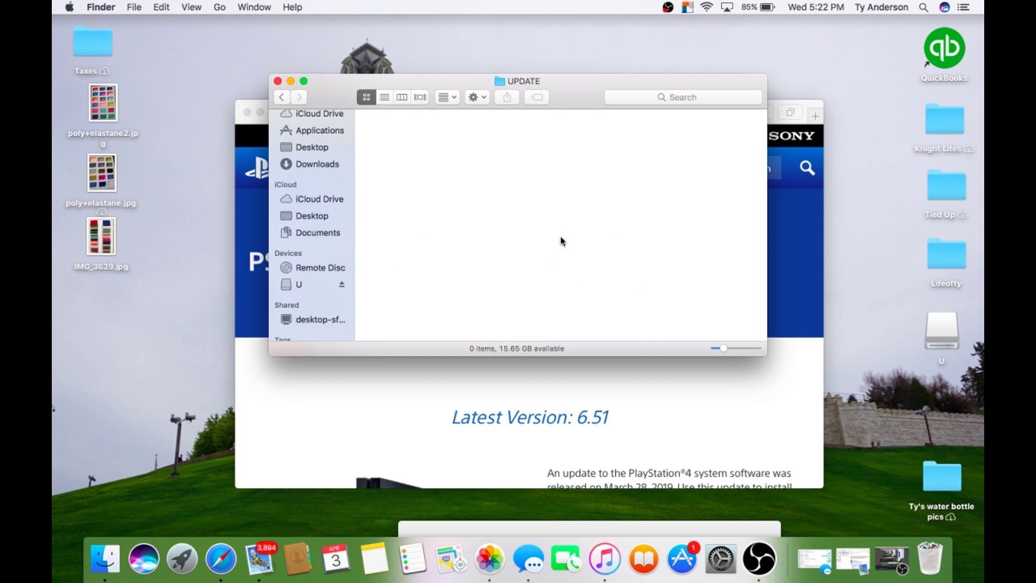
# - Minimize the Finder window and make Safari's PS4 System Software Update page full screen
pyautogui.click(291, 82)
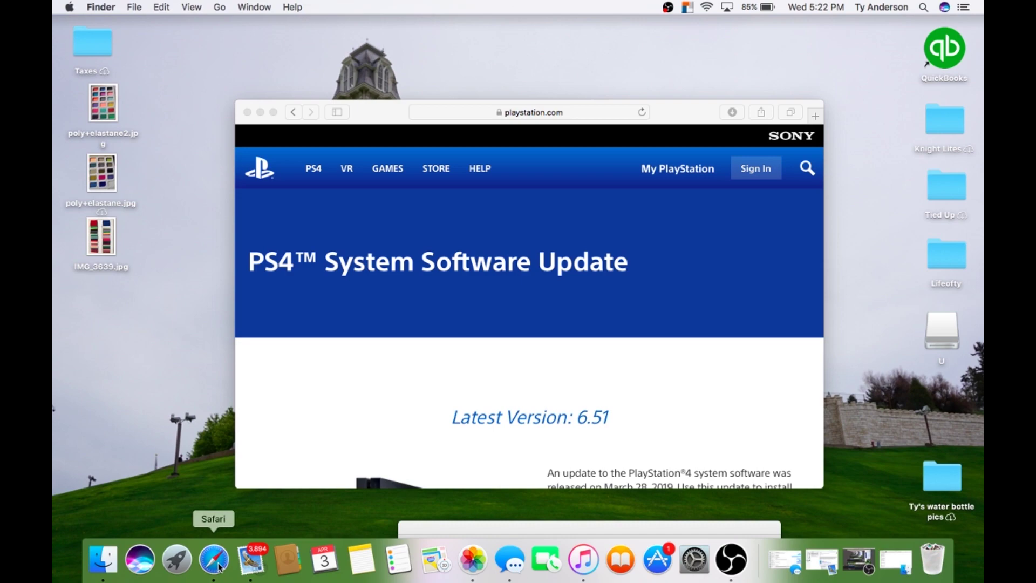
pyautogui.click(273, 111)
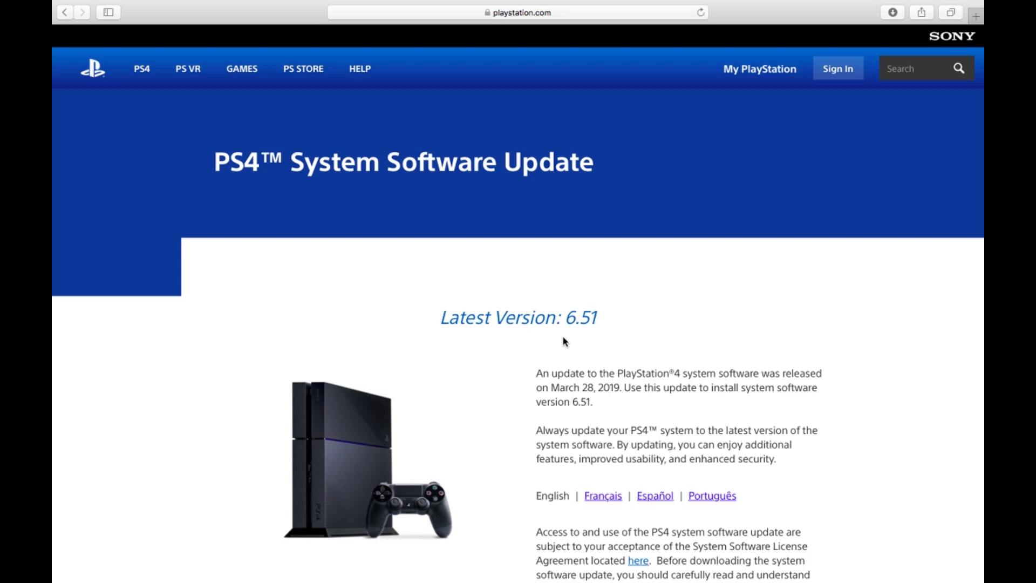
# - Scroll the PS4 update page down to the Perform a New Installation section and its Agree and Download Now button
pyautogui.scroll(-3, 565, 341)
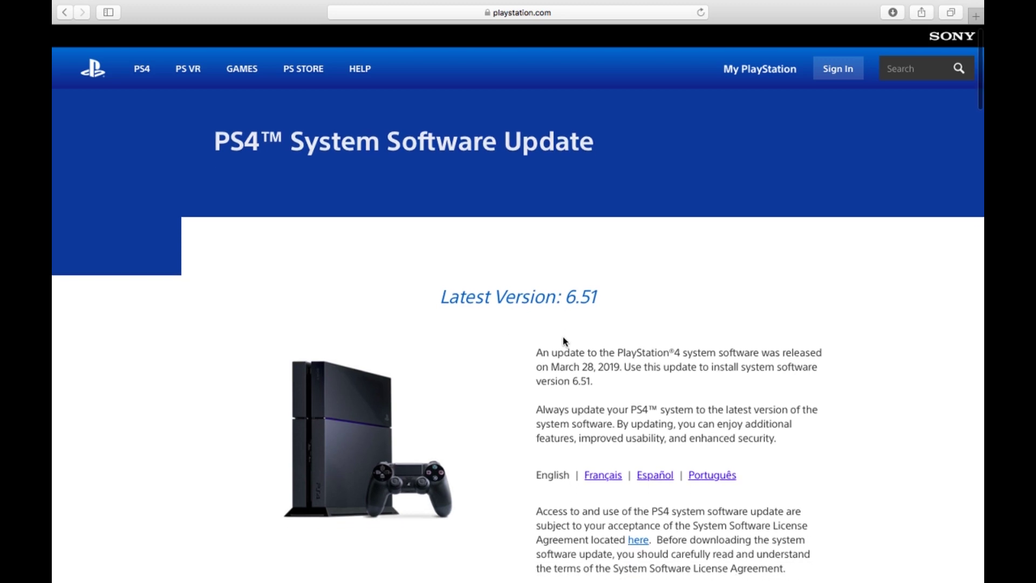
pyautogui.scroll(1, 565, 341)
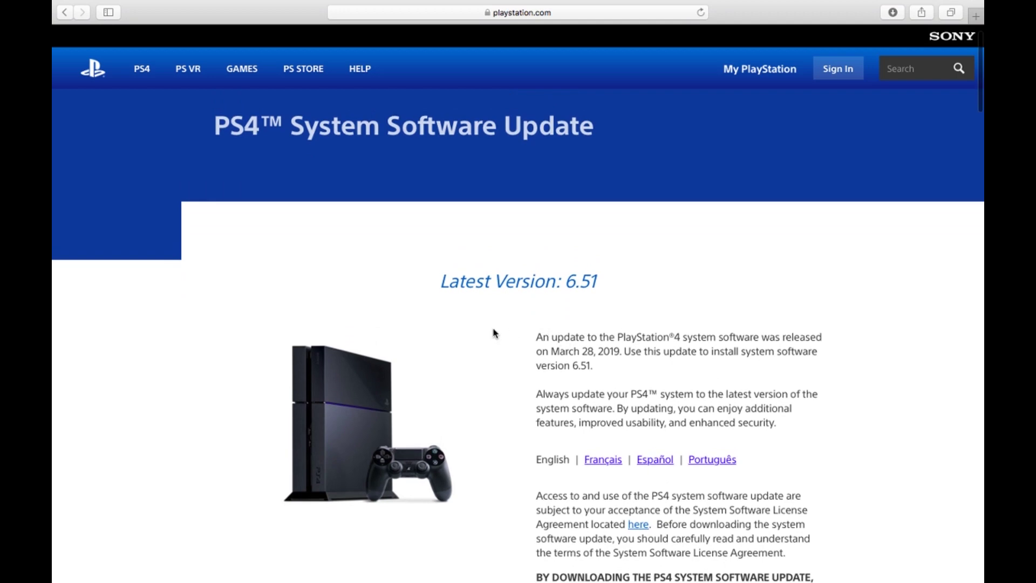
pyautogui.scroll(-10, 494, 332)
pyautogui.scroll(-20, 494, 333)
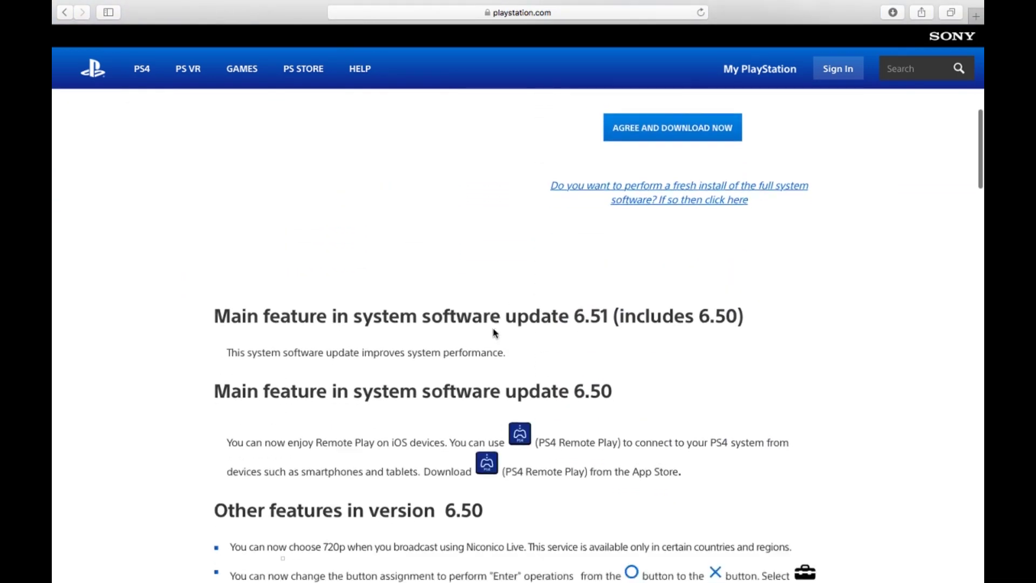
pyautogui.scroll(-15, 494, 333)
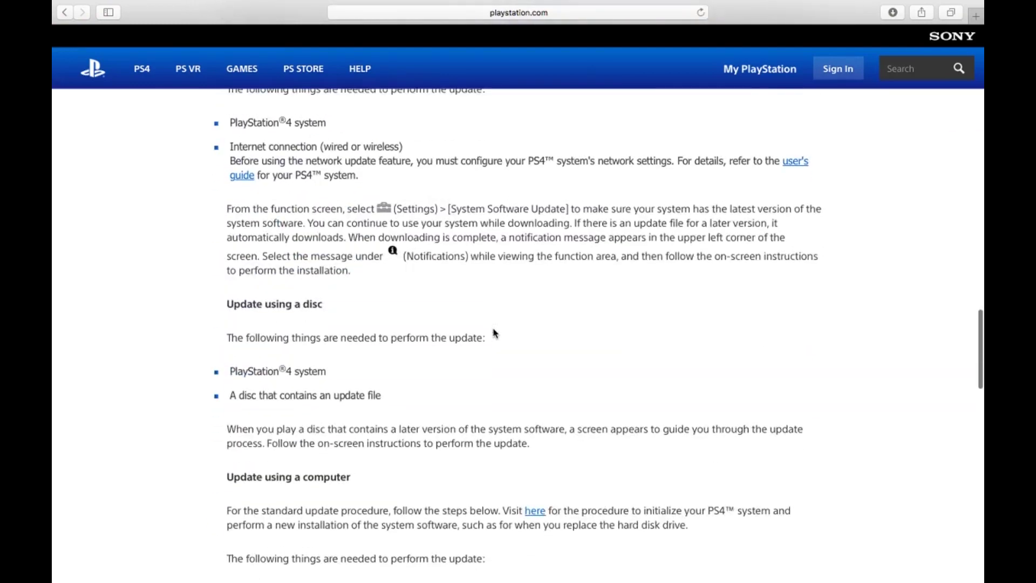
pyautogui.scroll(-3, 494, 333)
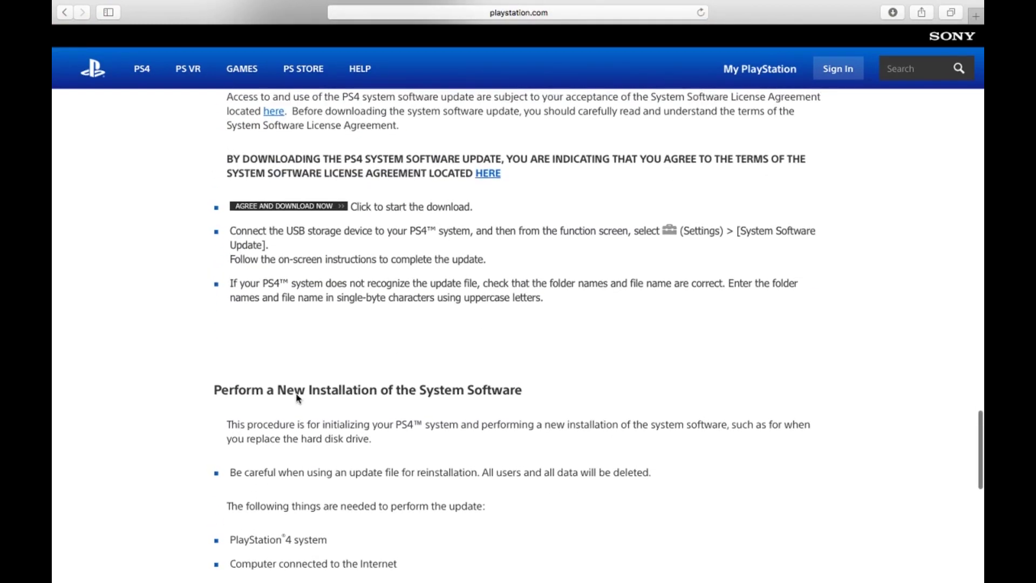
pyautogui.scroll(-5, 373, 414)
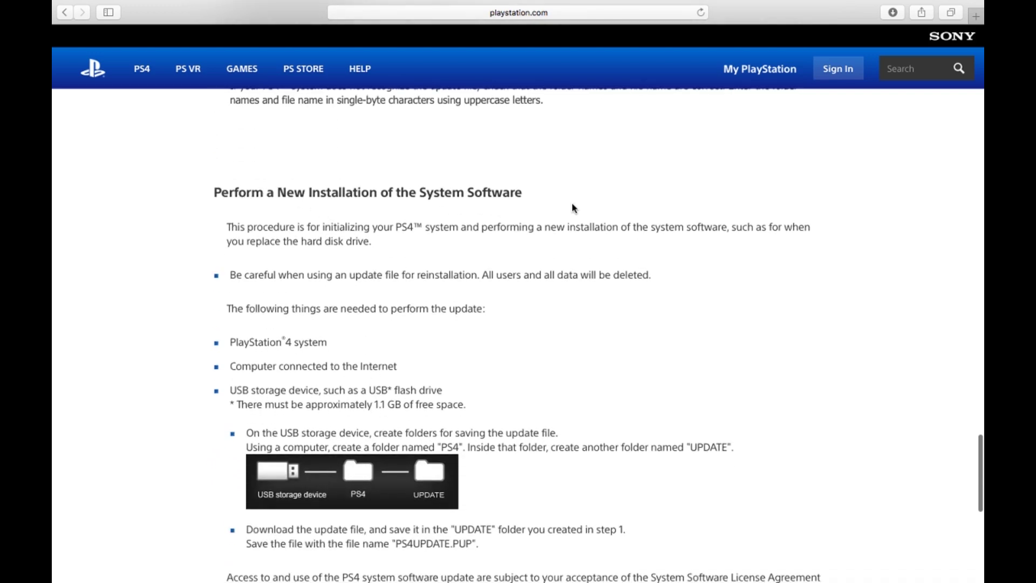
pyautogui.scroll(-5, 324, 363)
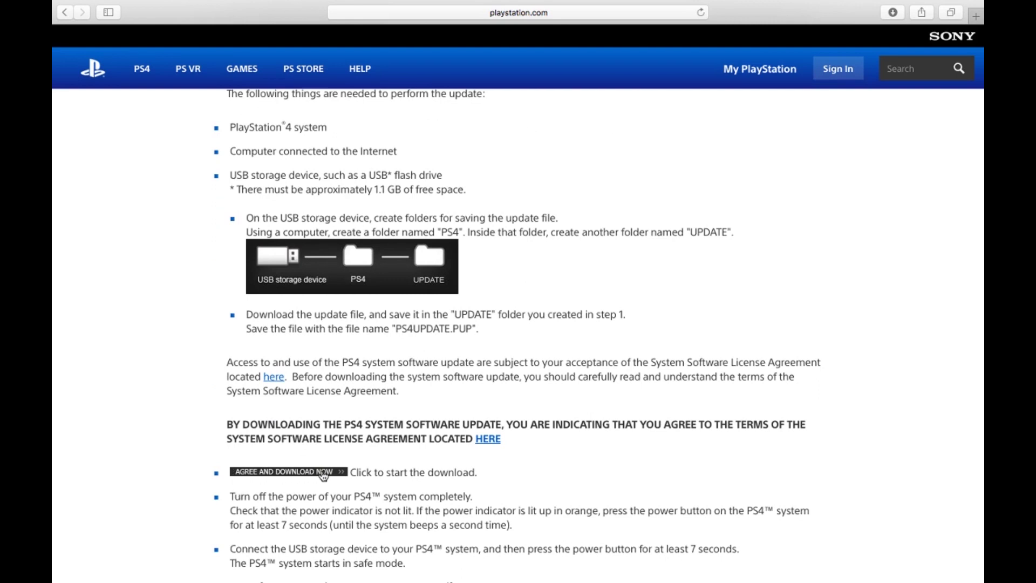
pyautogui.scroll(4, 444, 441)
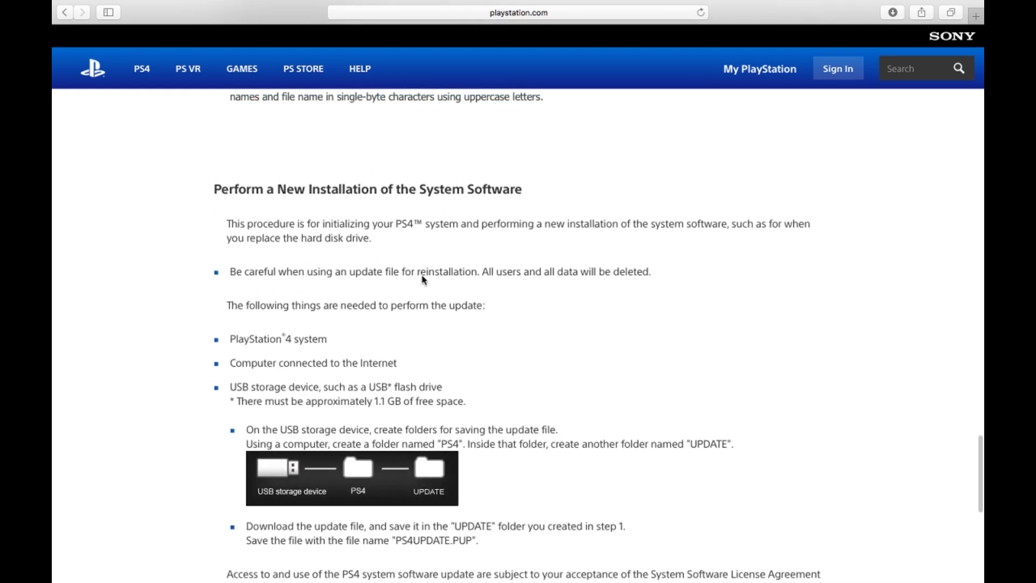
pyautogui.scroll(-3, 423, 278)
pyautogui.scroll(1, 422, 282)
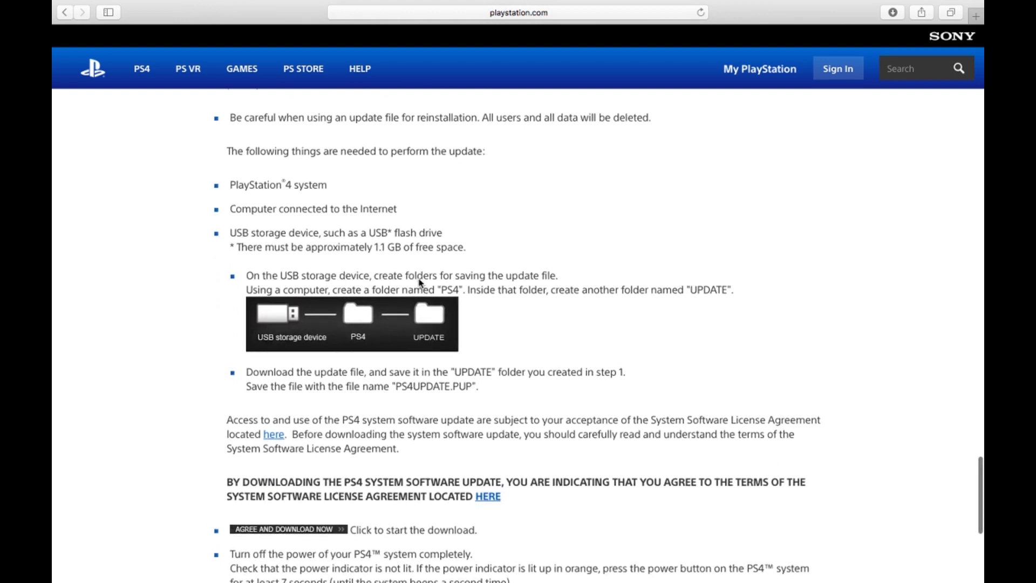
pyautogui.scroll(1, 325, 475)
pyautogui.scroll(-1, 329, 474)
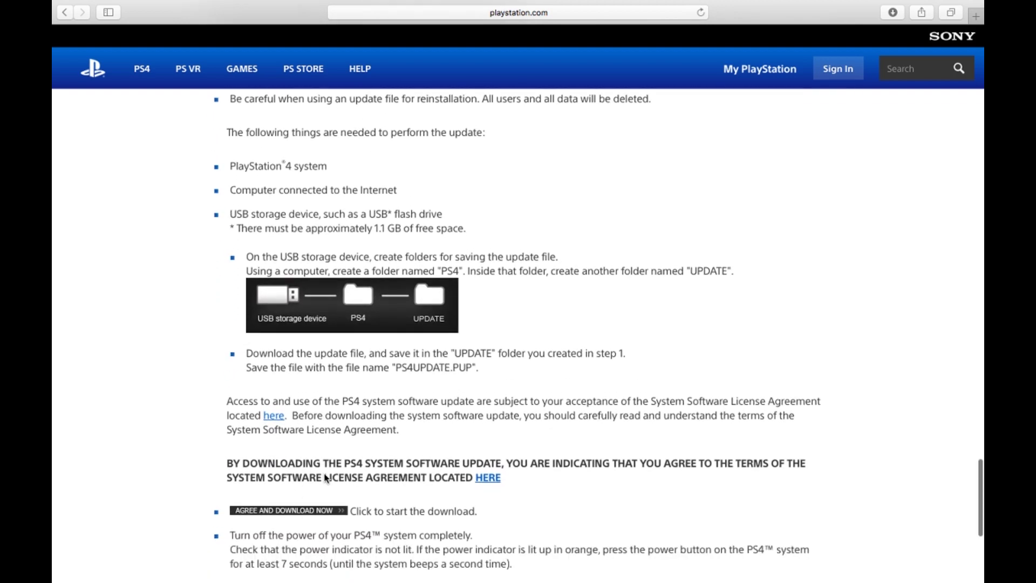
# - Download the 1.04 GB PS4UPDATE.PUP file and reveal it in Finder's Downloads folder
pyautogui.click(294, 513)
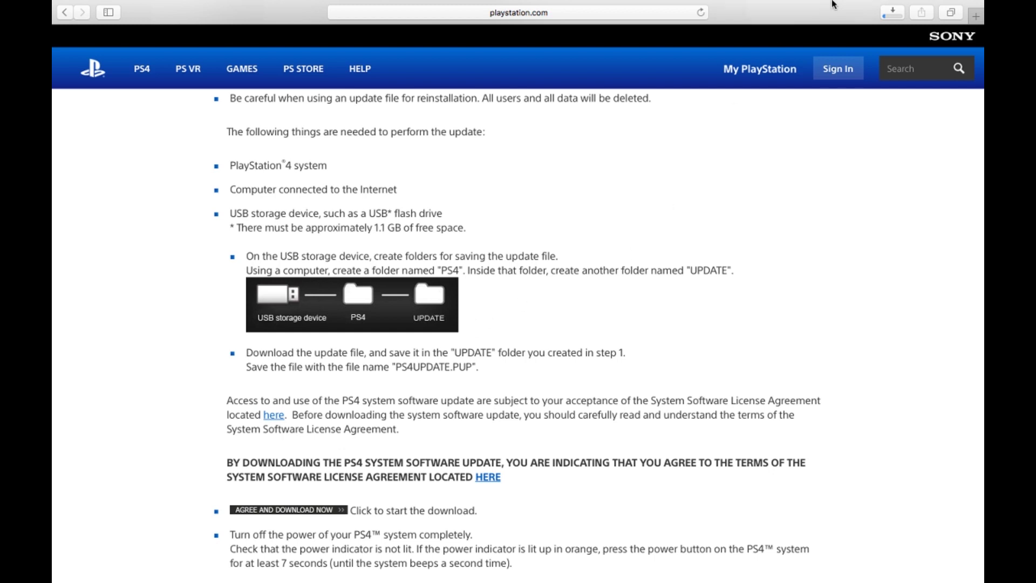
pyautogui.scroll(-1, 491, 424)
pyautogui.click(892, 13)
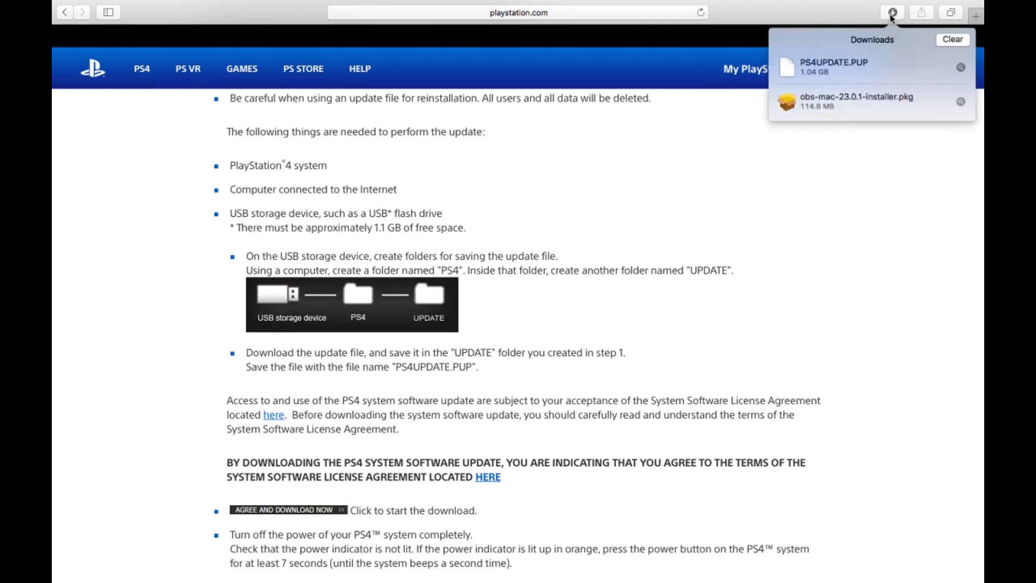
pyautogui.click(863, 73)
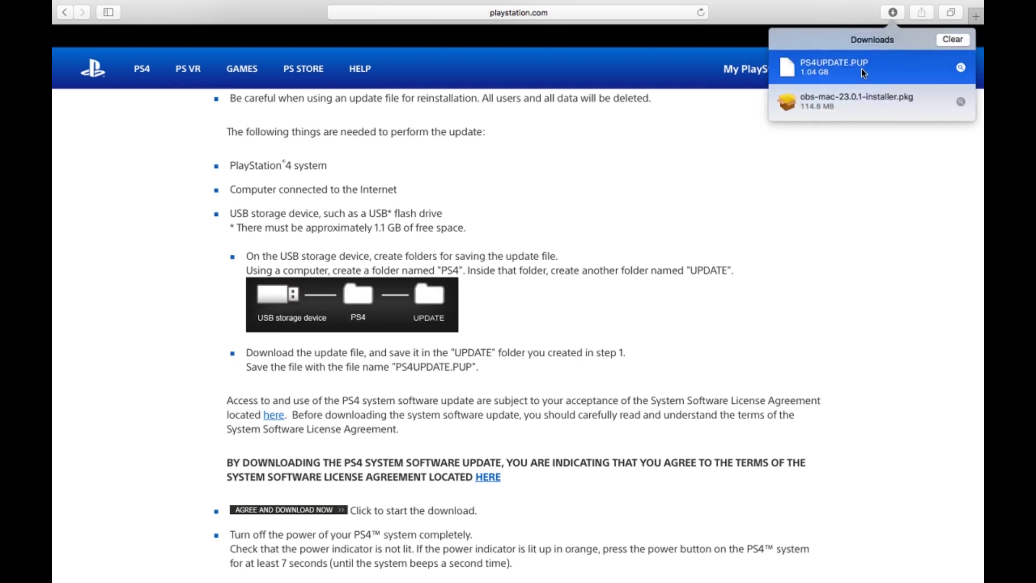
pyautogui.click(961, 67)
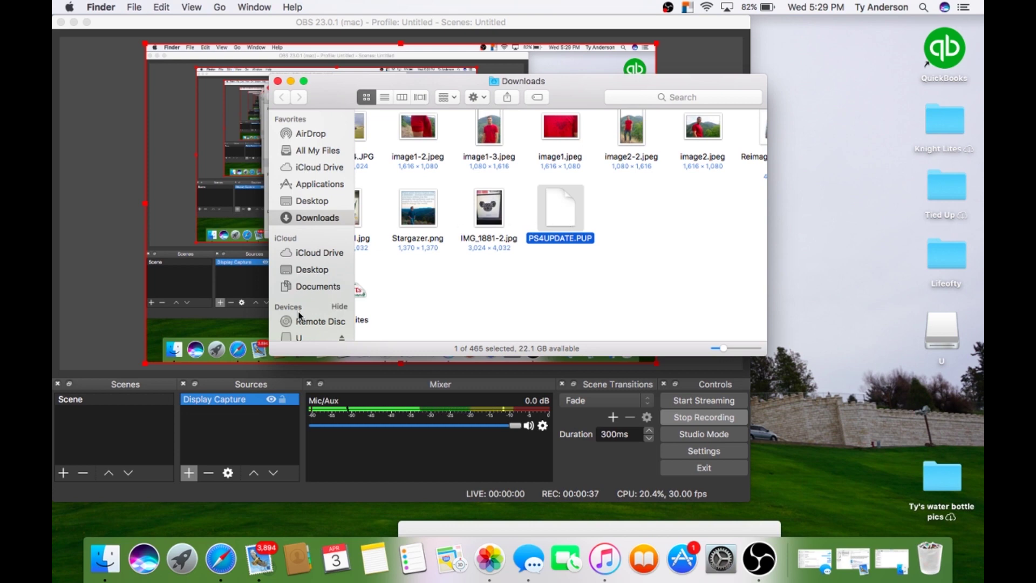
# - Paste PS4UPDATE.PUP into the PS4/UPDATE folder on drive U
pyautogui.scroll(-2, 300, 318)
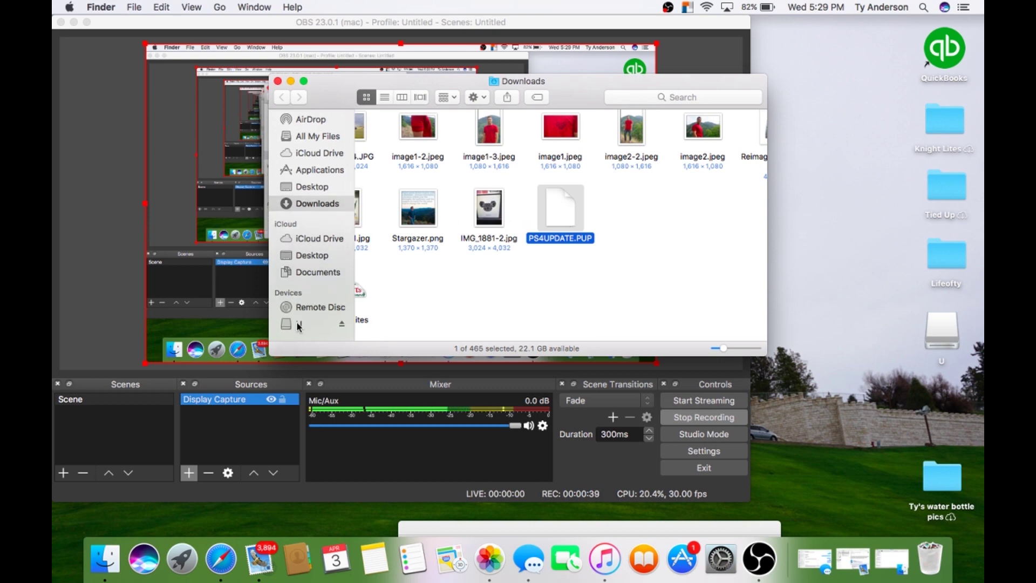
pyautogui.click(298, 324)
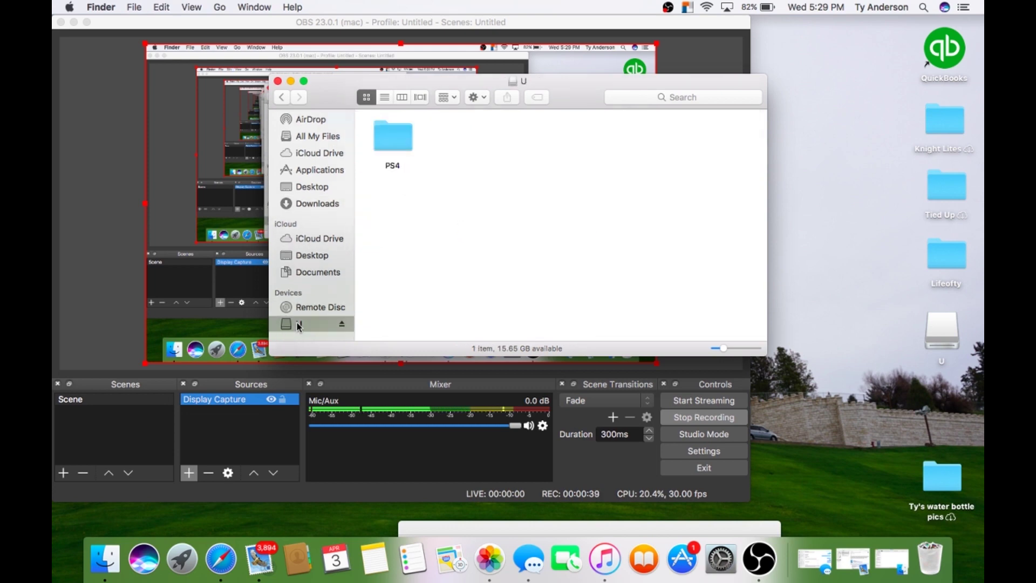
pyautogui.doubleClick(399, 144)
pyautogui.doubleClick(399, 143)
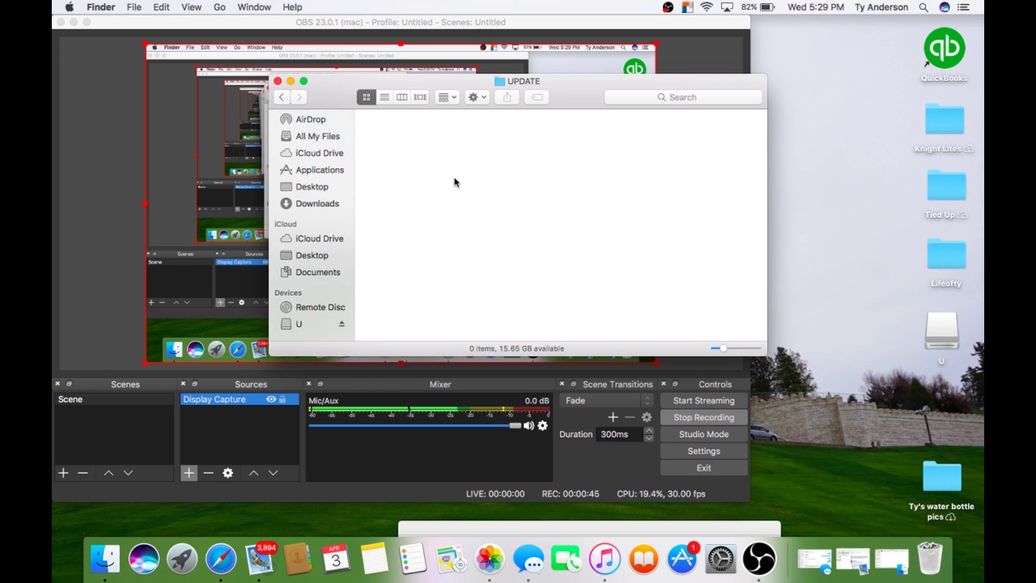
pyautogui.press('super+v')
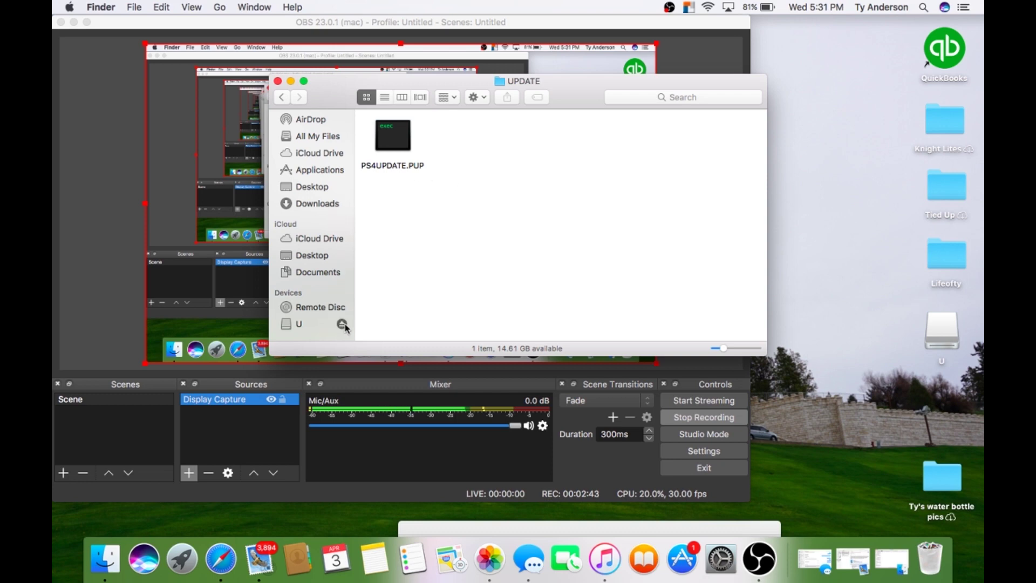
# - Eject drive U from the Finder sidebar
pyautogui.scroll(-1, 316, 330)
pyautogui.scroll(-1, 316, 330)
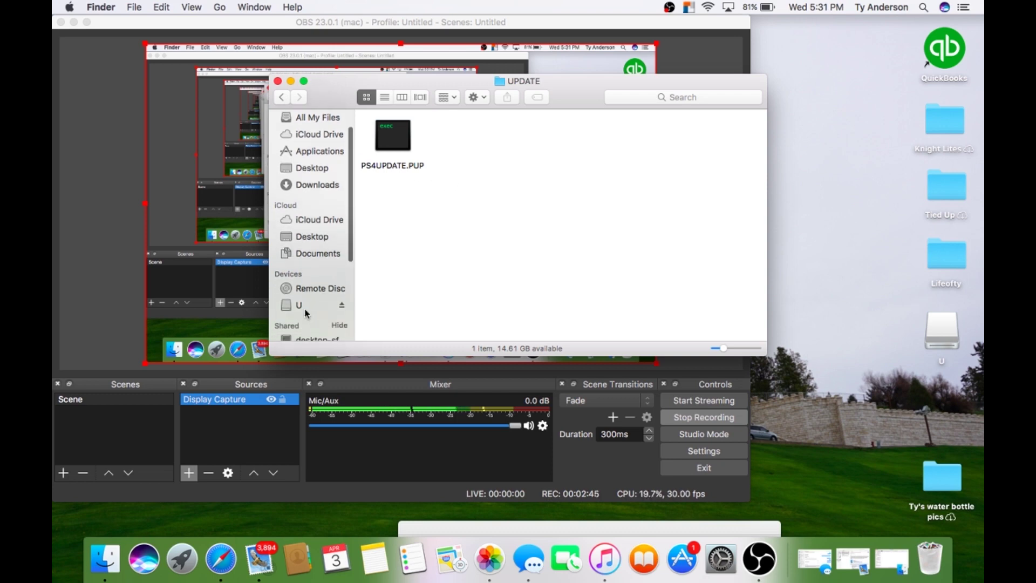
pyautogui.click(342, 306)
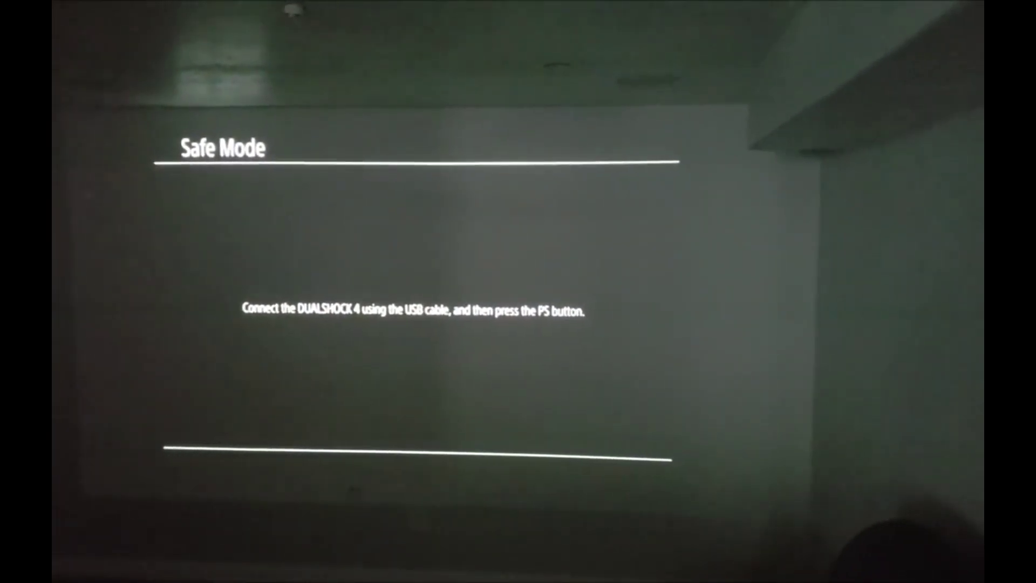
# - Select Safe Mode option 7, Initialize PS4 (Reinstall System Software), and confirm the USB notice with OK
pyautogui.press('Return')
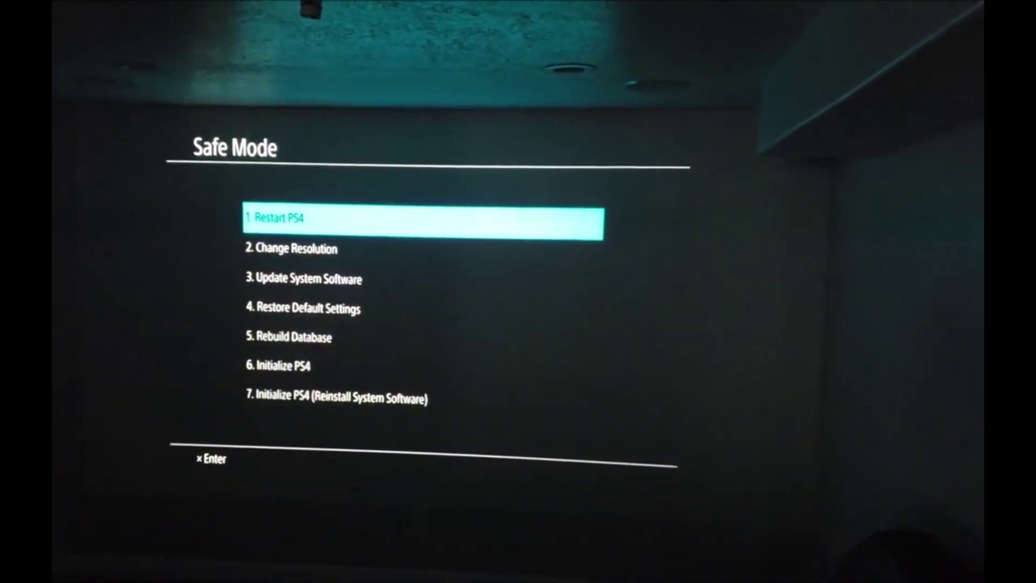
pyautogui.press('Down')
pyautogui.press('Down')
pyautogui.press('Down')
pyautogui.press('Down')
pyautogui.press('Down')
pyautogui.press('Down')
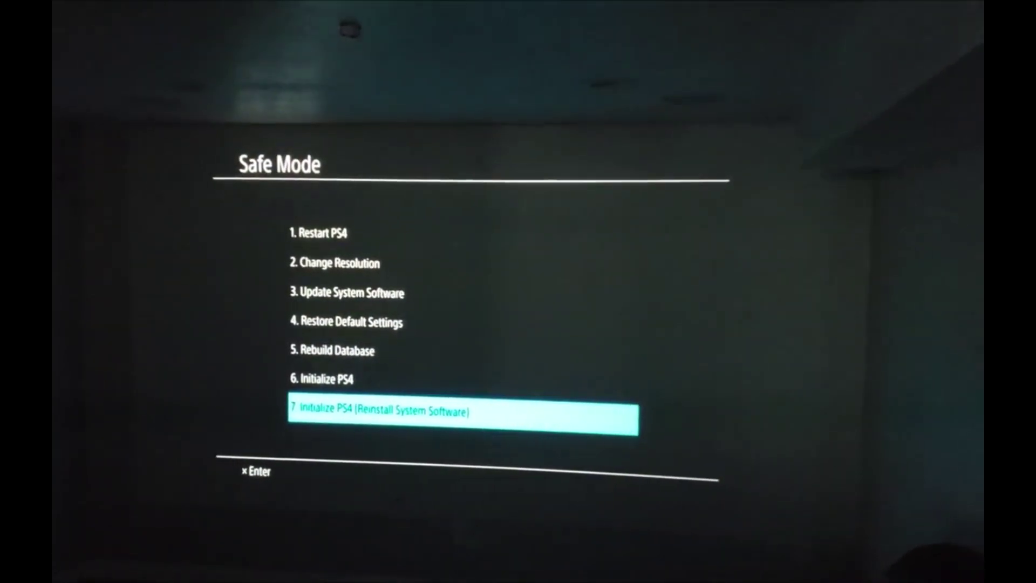
pyautogui.press('Return')
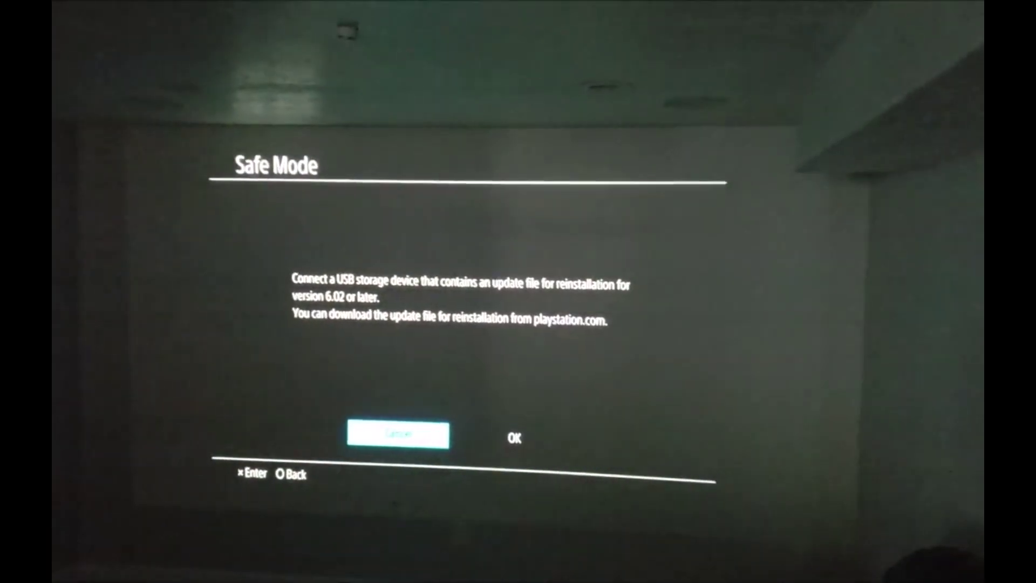
pyautogui.press('Right')
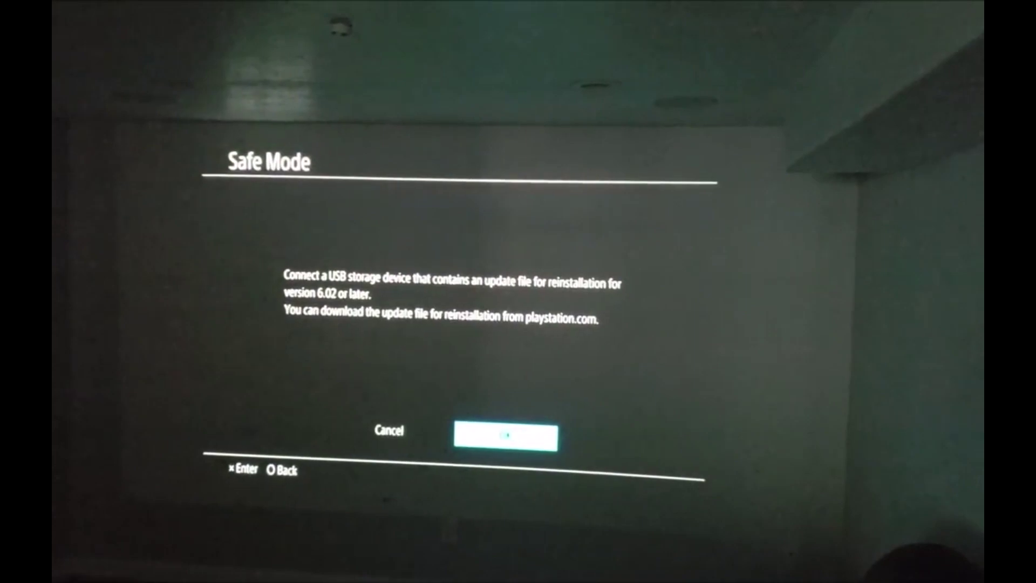
pyautogui.press('Return')
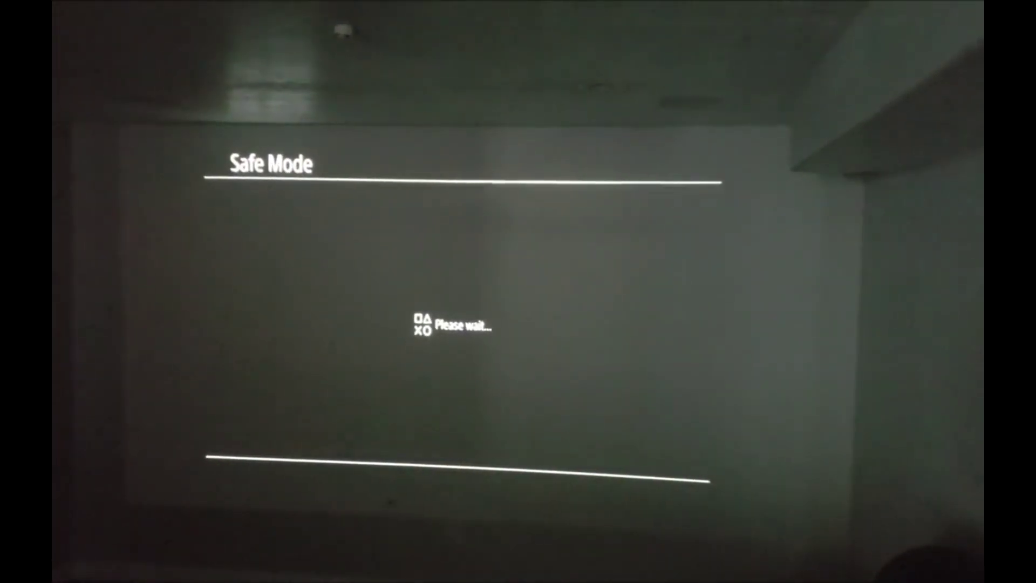